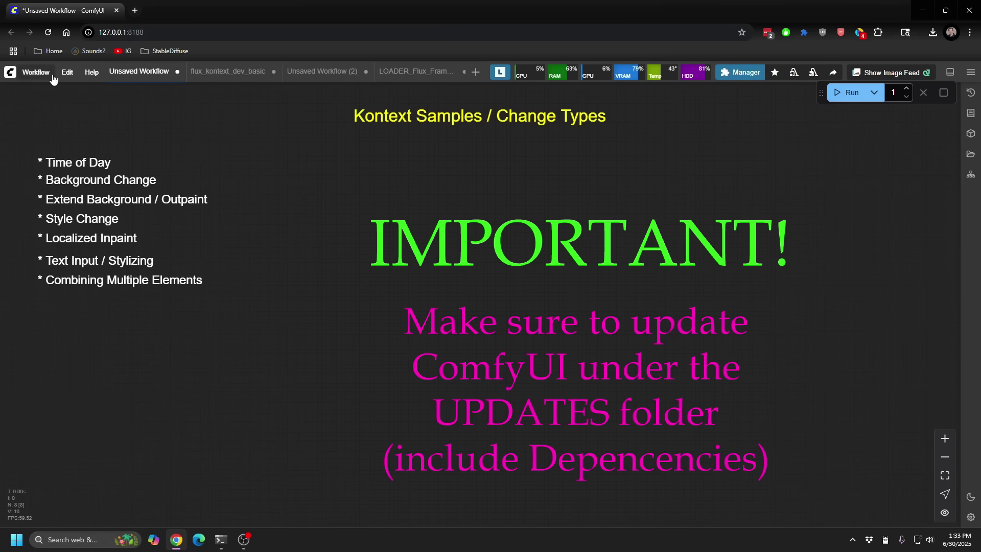
# Step: Browse the ready-made workflow templates gallery, then close it
pyautogui.click(45, 74)
pyautogui.click(62, 135)
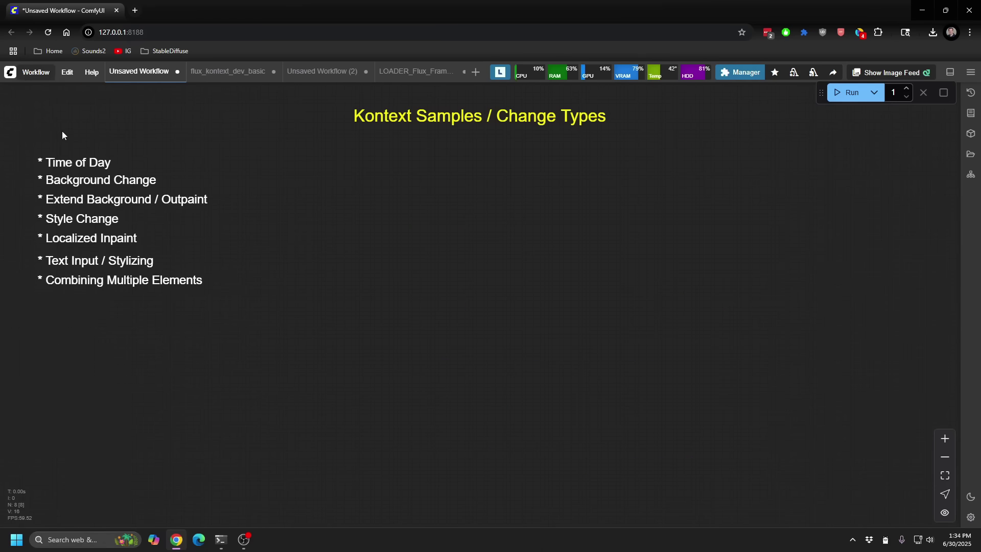
pyautogui.scroll(-4, 431, 293)
pyautogui.scroll(-3, 431, 293)
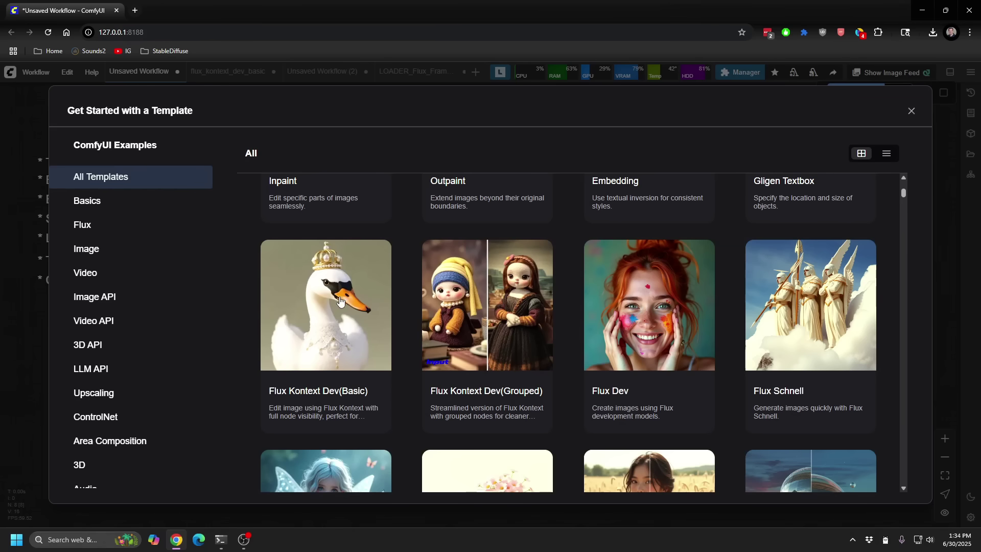
pyautogui.click(911, 111)
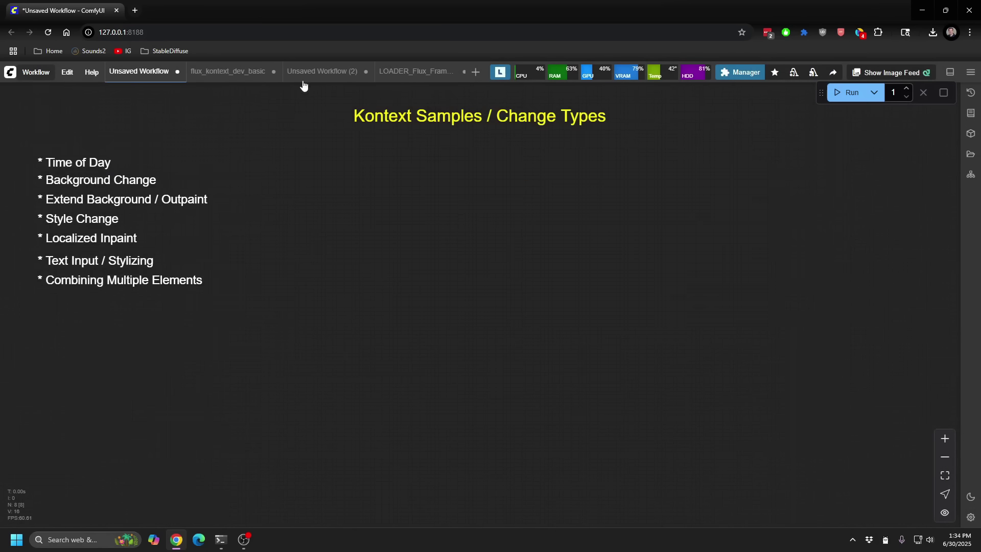
# Step: Switch to flux_kontext_dev_basic and zoom into its Step 1 - Load models group
pyautogui.click(228, 71)
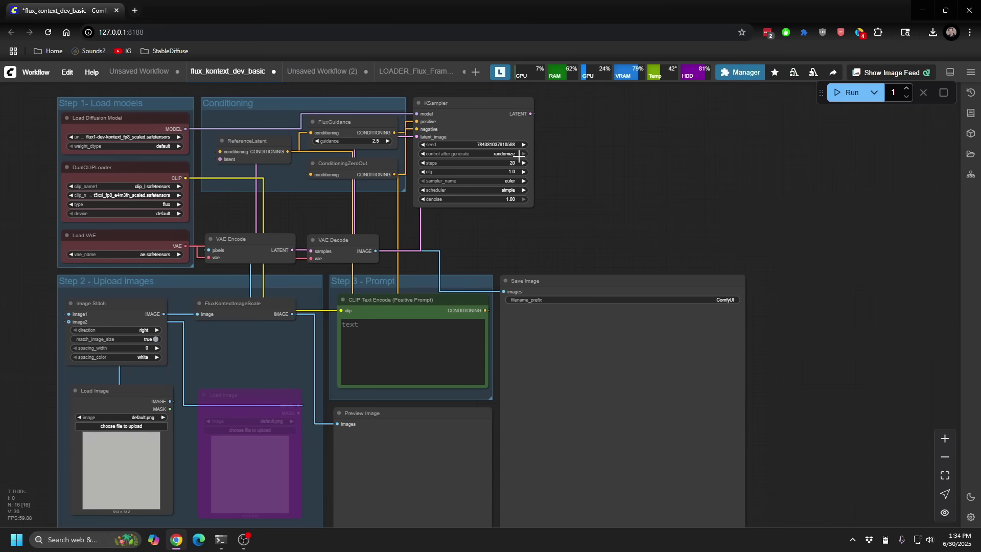
pyautogui.scroll(5, 108, 112)
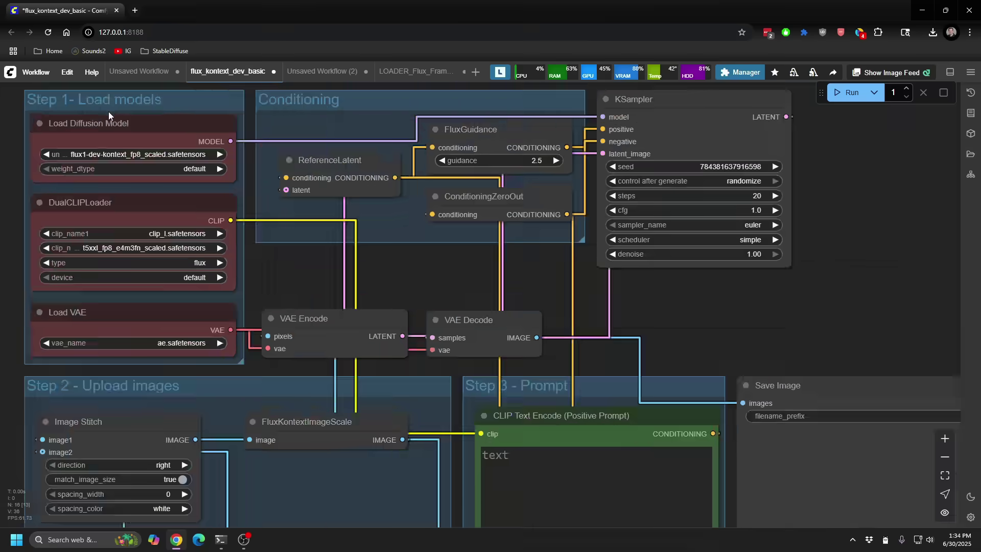
pyautogui.scroll(4, 108, 111)
pyautogui.scroll(1, 225, 234)
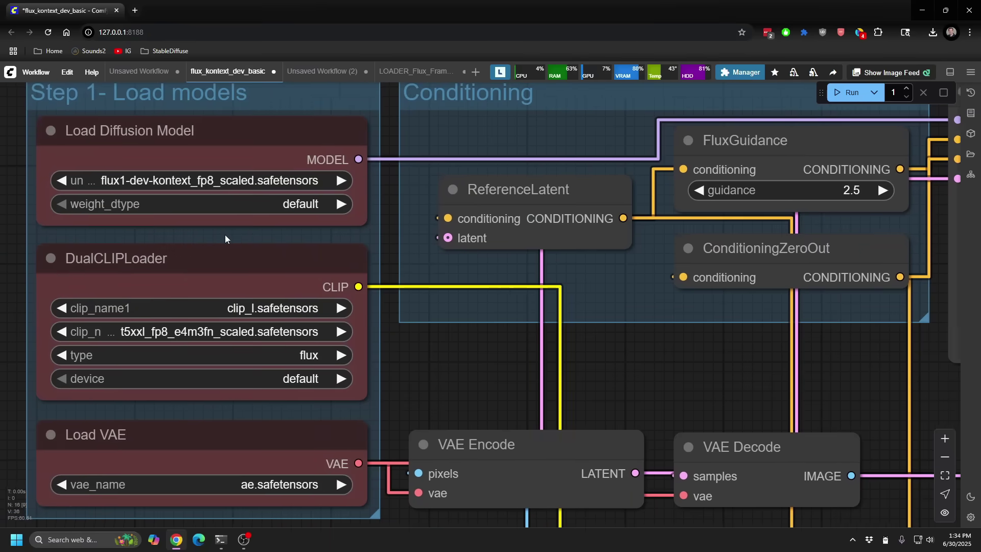
pyautogui.hscroll(-1, 225, 236)
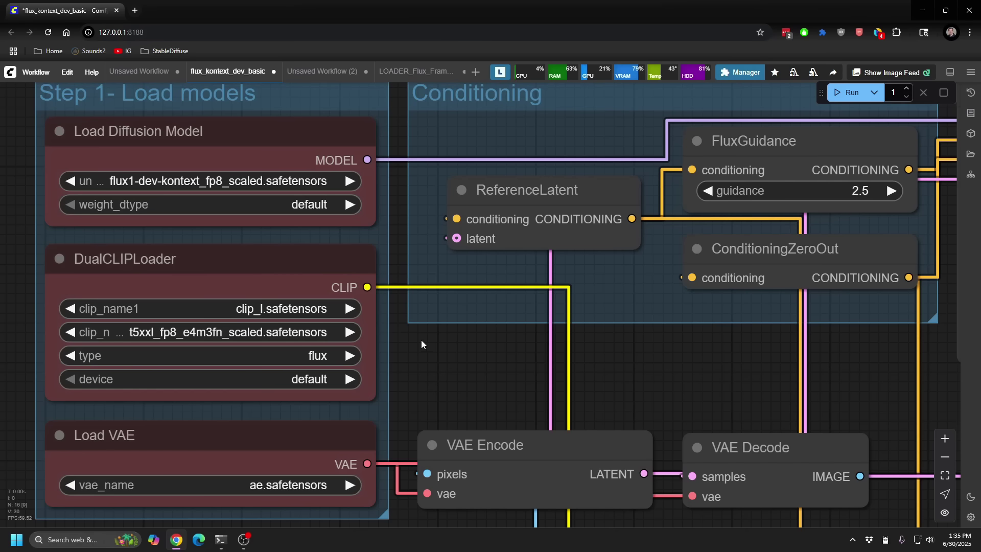
pyautogui.scroll(-5, 421, 339)
pyautogui.scroll(4, 451, 347)
pyautogui.moveTo(451, 348); pyautogui.dragTo(181, 333)
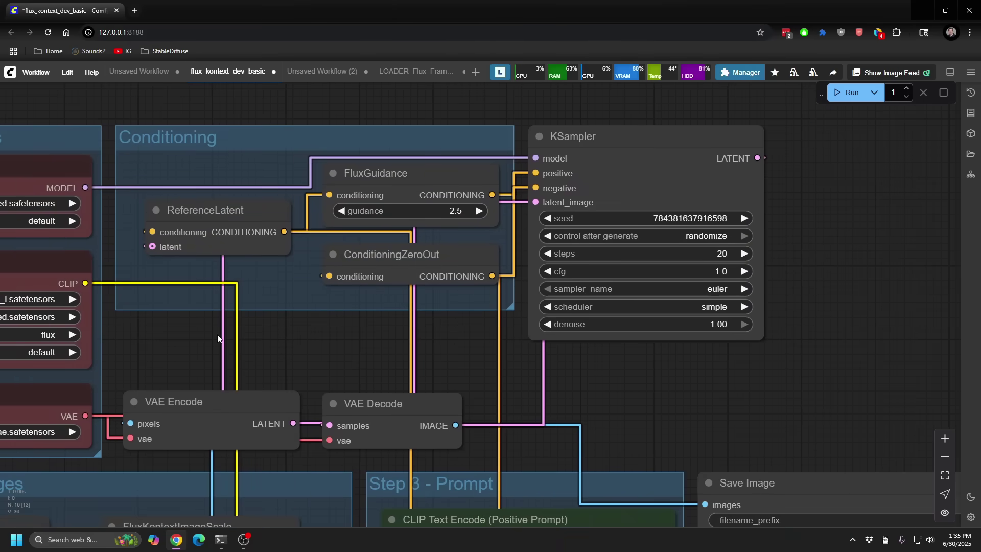
pyautogui.click(188, 210)
# Step: Pan across the Load Image, Preview Image and KSampler nodes, then switch to Unsaved Workflow (2)
pyautogui.moveTo(392, 342); pyautogui.dragTo(626, 60)
pyautogui.scroll(-2, 533, 219)
pyautogui.moveTo(414, 320); pyautogui.dragTo(416, 175)
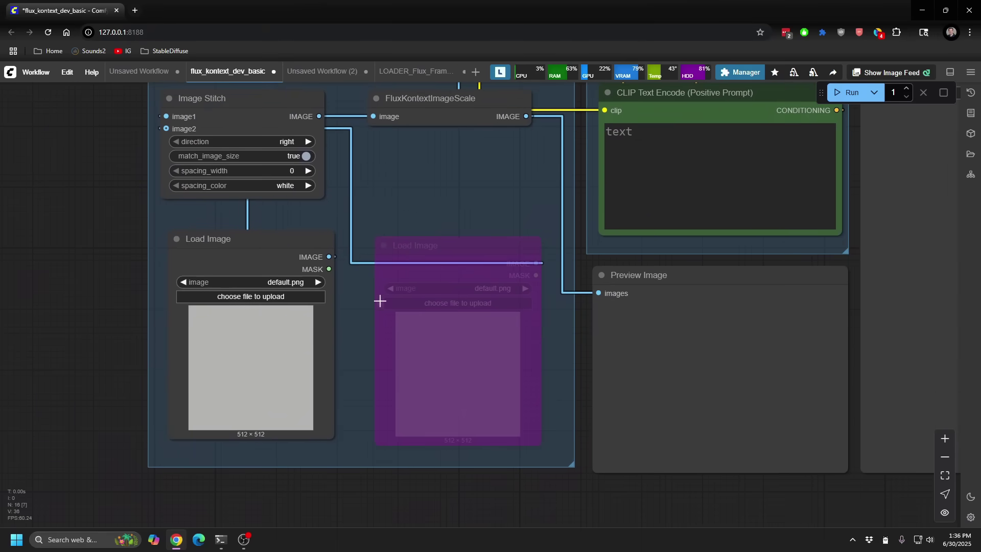
pyautogui.scroll(3, 328, 285)
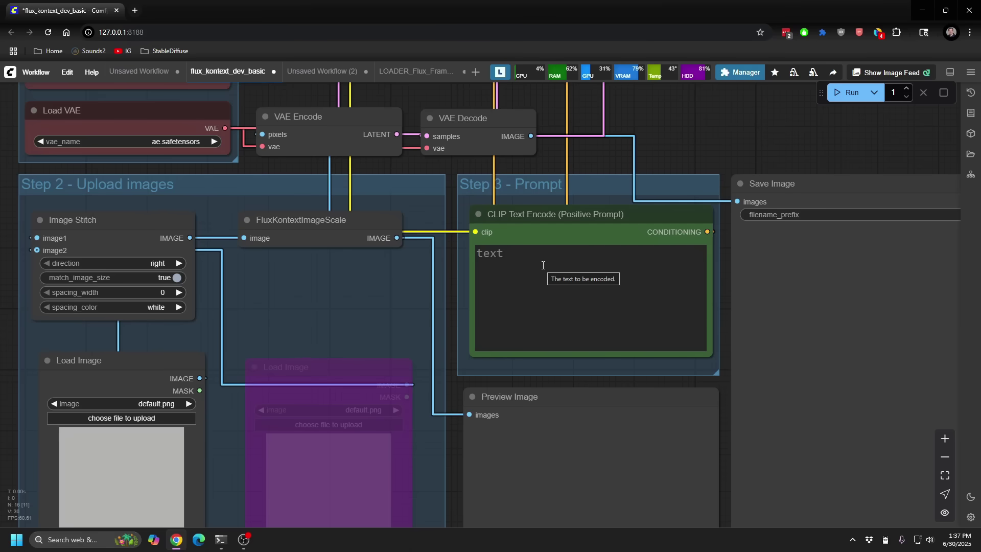
pyautogui.moveTo(676, 133); pyautogui.dragTo(558, 411)
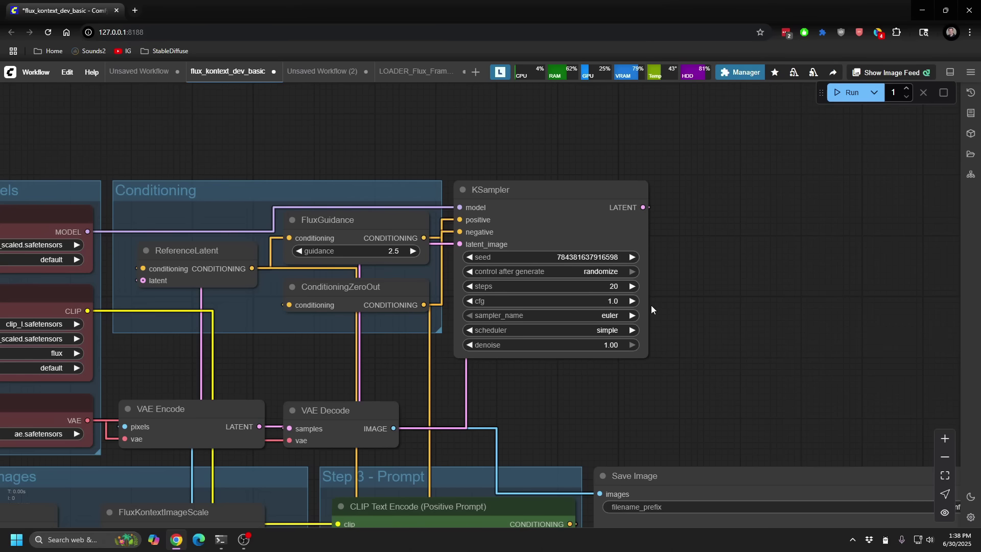
pyautogui.click(327, 74)
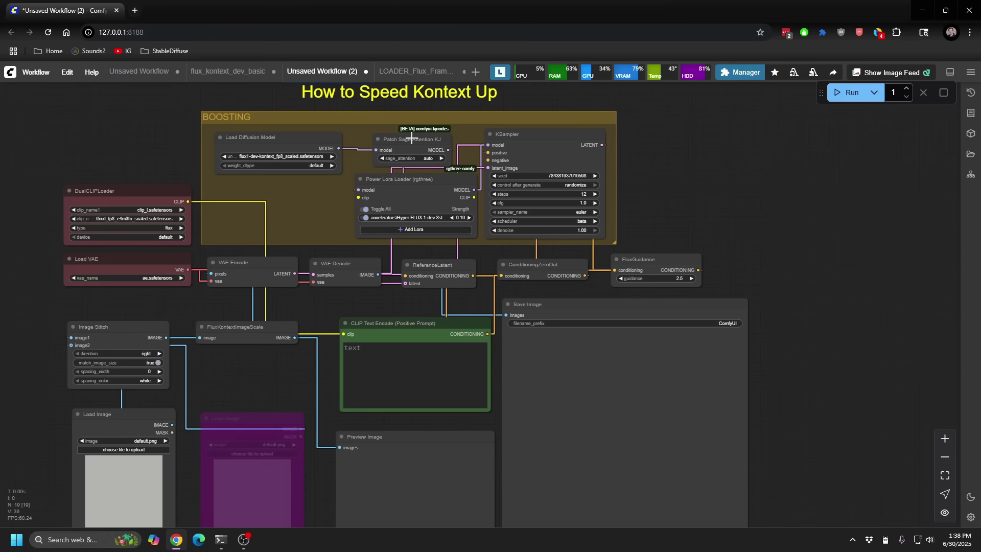
# Step: Zoom into the BOOSTING group, mute then unmute Power Lora Loader, and switch to LOADER_Flux_Framepack
pyautogui.scroll(7, 449, 136)
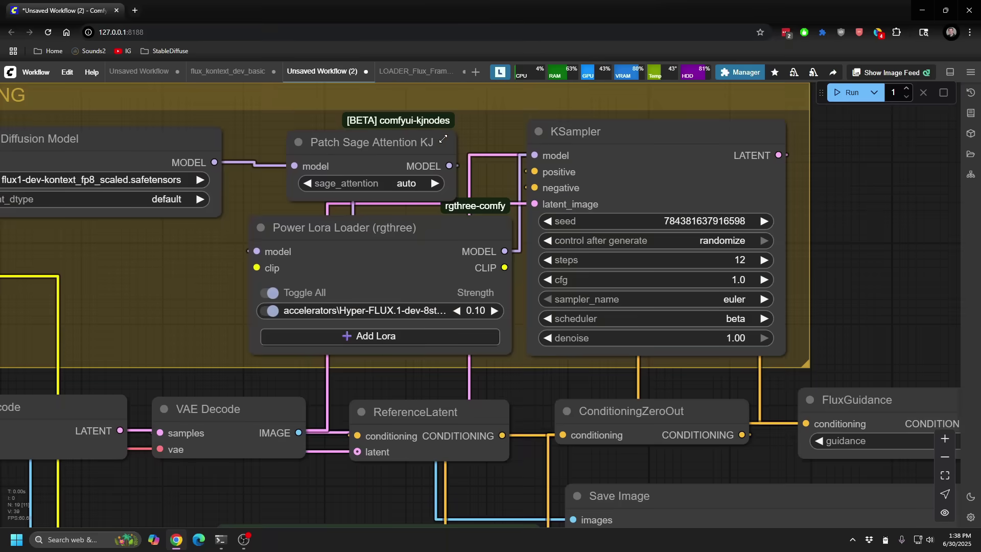
pyautogui.scroll(1, 298, 127)
pyautogui.moveTo(298, 127); pyautogui.dragTo(343, 135)
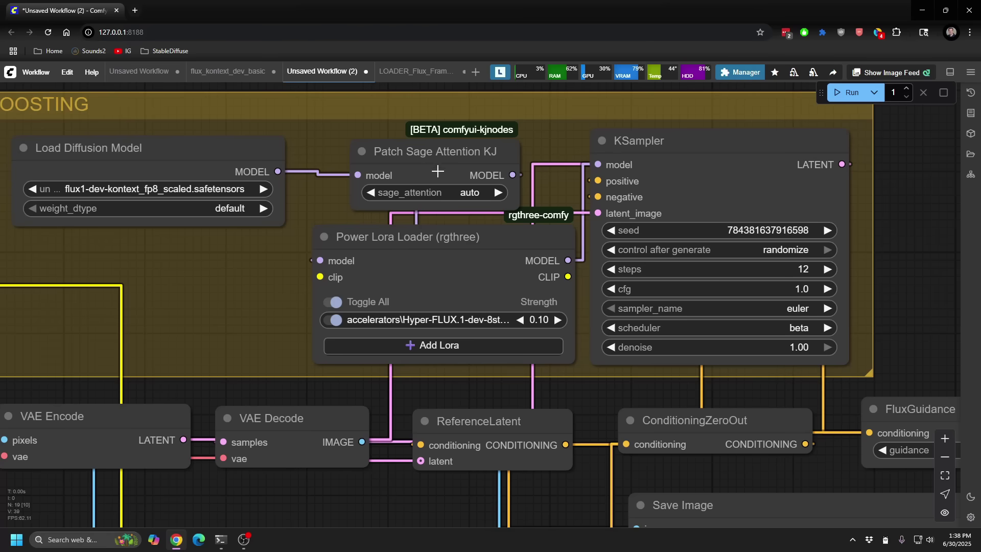
pyautogui.click(418, 260)
pyautogui.hotkey('ctrl', 'm')
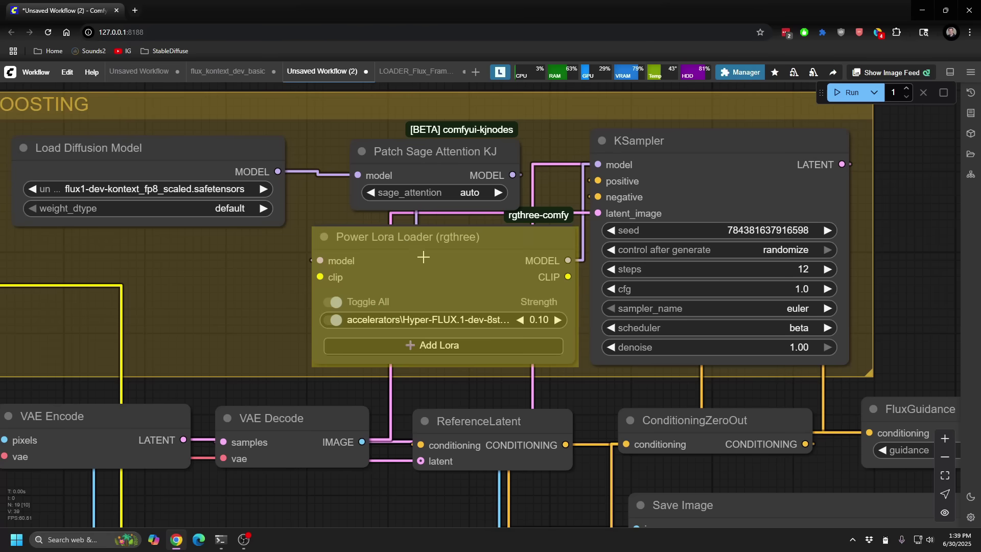
pyautogui.hotkey('ctrl', 'm')
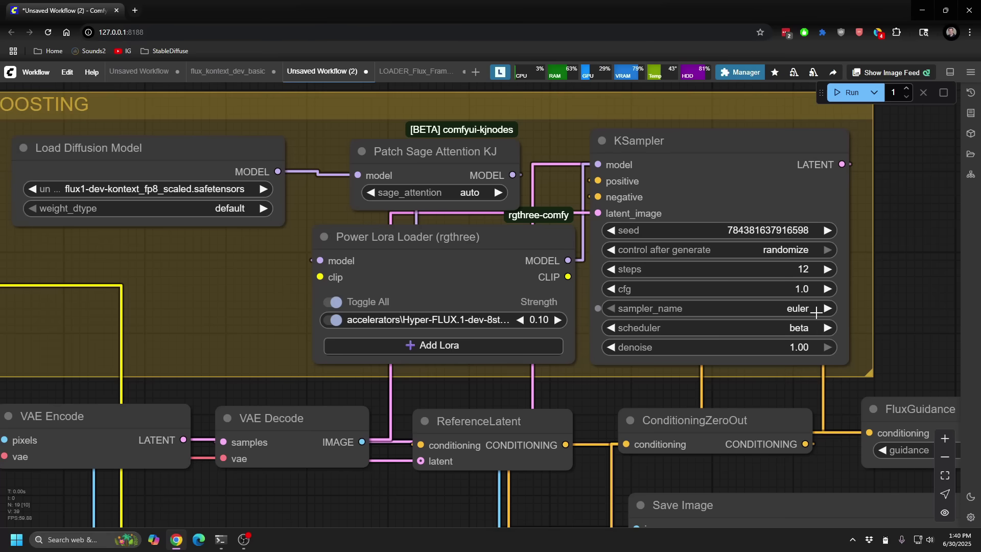
pyautogui.click(406, 73)
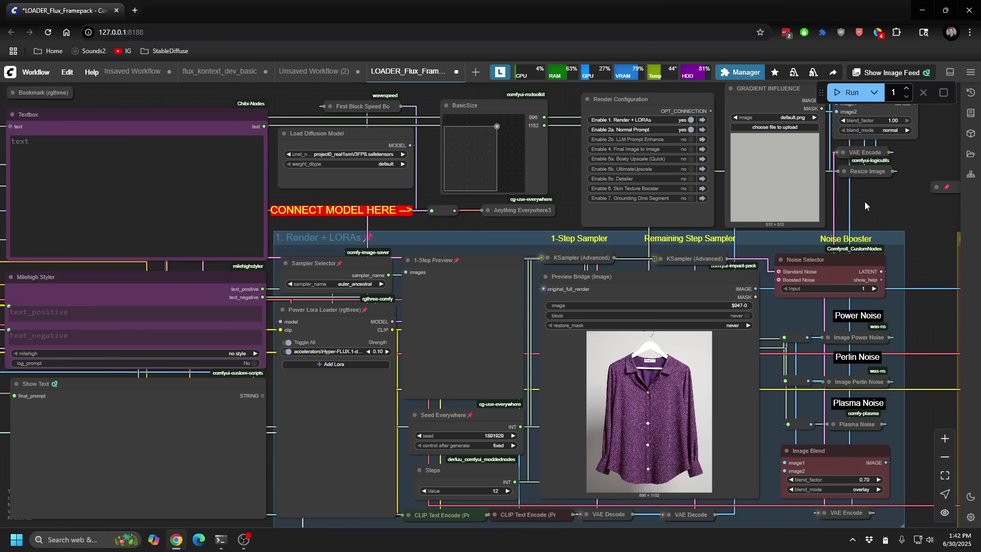
# Step: Jump to the Kontext groups bookmark and nudge the view over them
pyautogui.press('2')
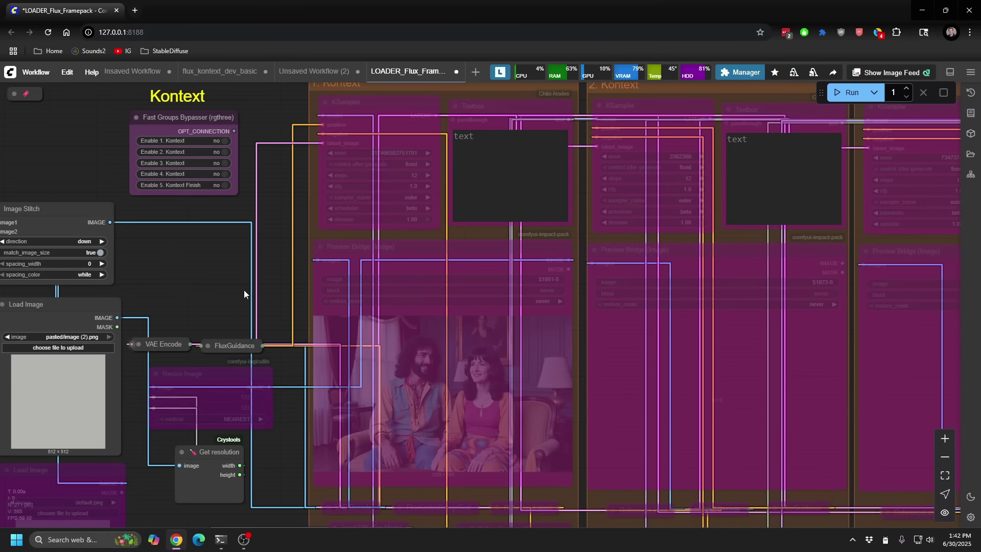
pyautogui.moveTo(223, 283); pyautogui.dragTo(241, 276)
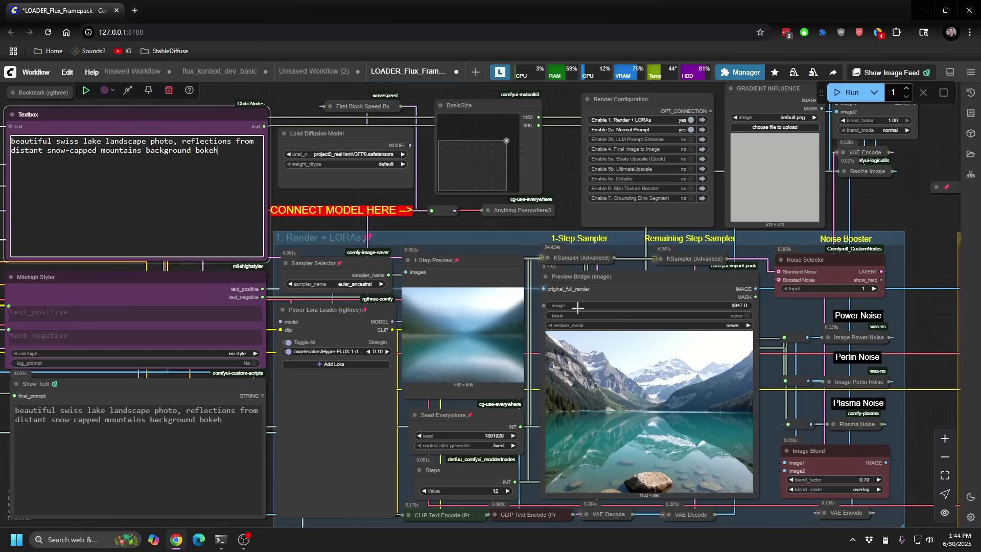
# Step: Copy the lake image from Preview Bridge and set Enable 1 and 2a to no
pyautogui.click(609, 372)
pyautogui.rightClick(609, 372)
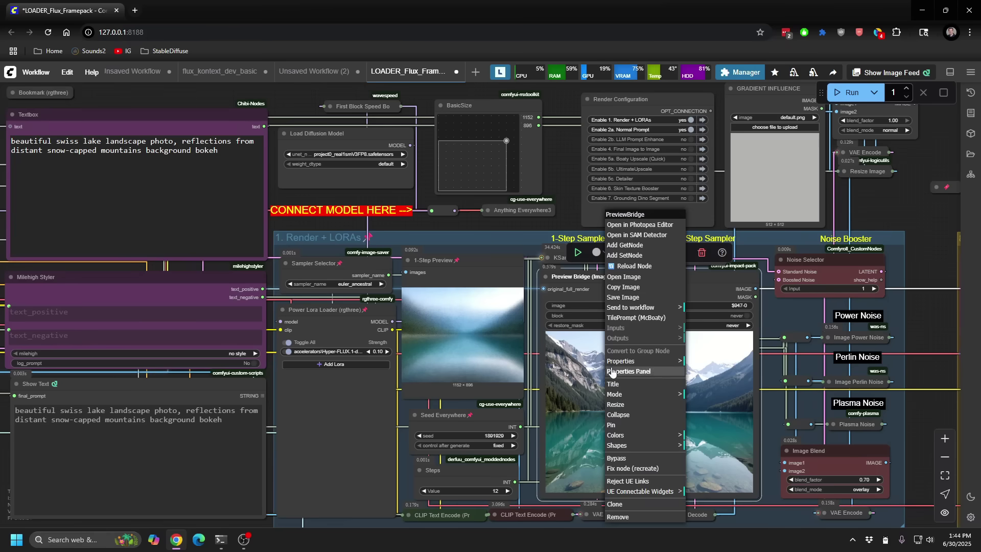
pyautogui.click(624, 287)
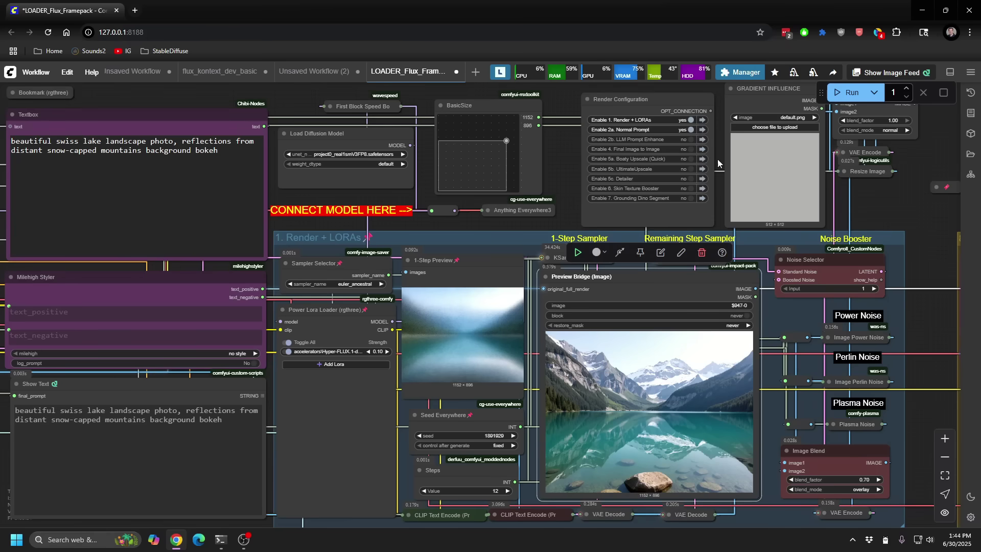
pyautogui.click(691, 120)
pyautogui.click(691, 129)
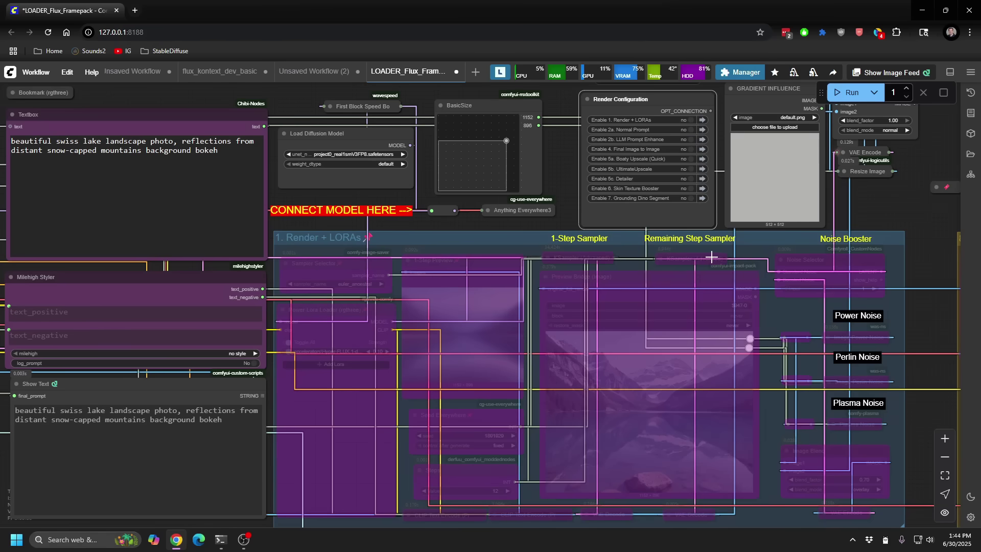
# Step: Paste the lake image into the Kontext section's Load Image node
pyautogui.press('2')
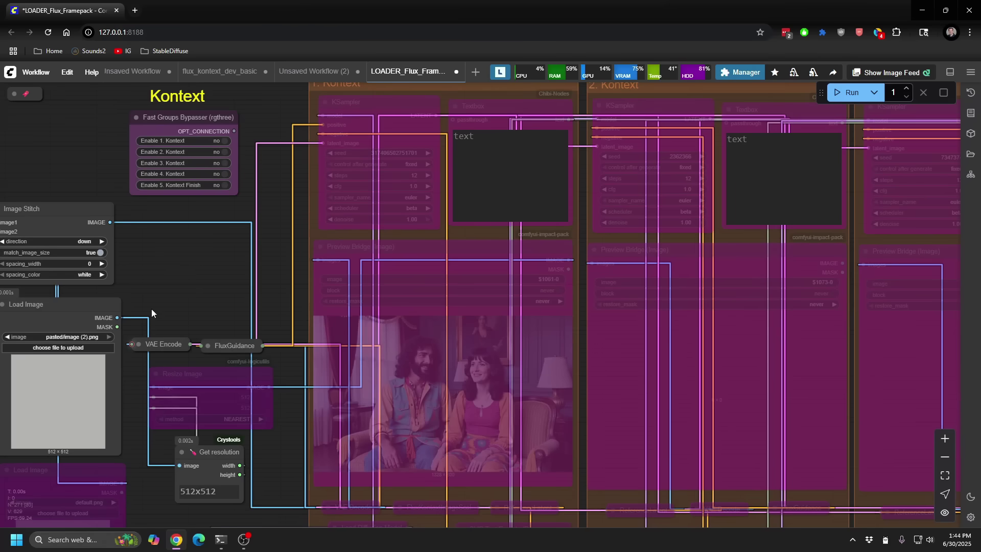
pyautogui.click(67, 388)
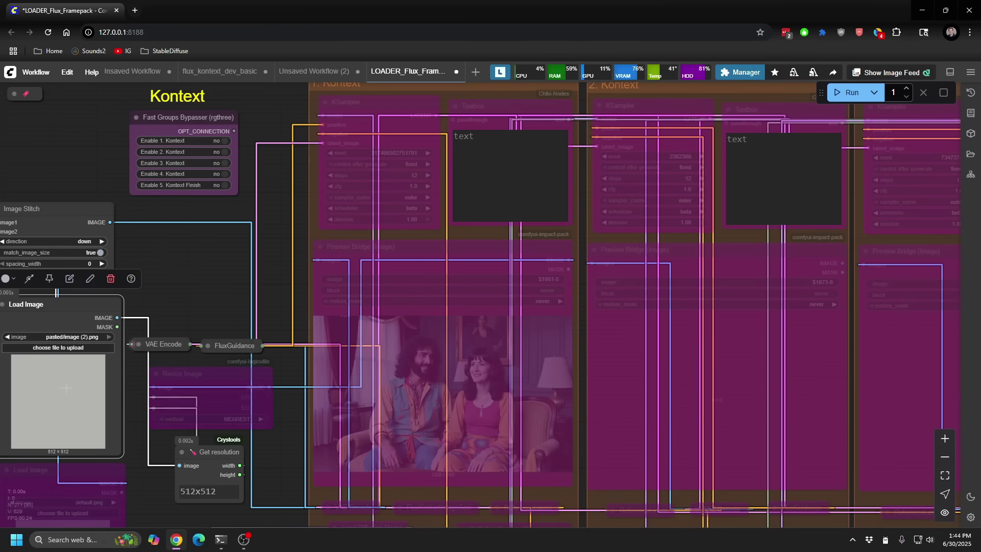
pyautogui.hotkey('ctrl', 'v')
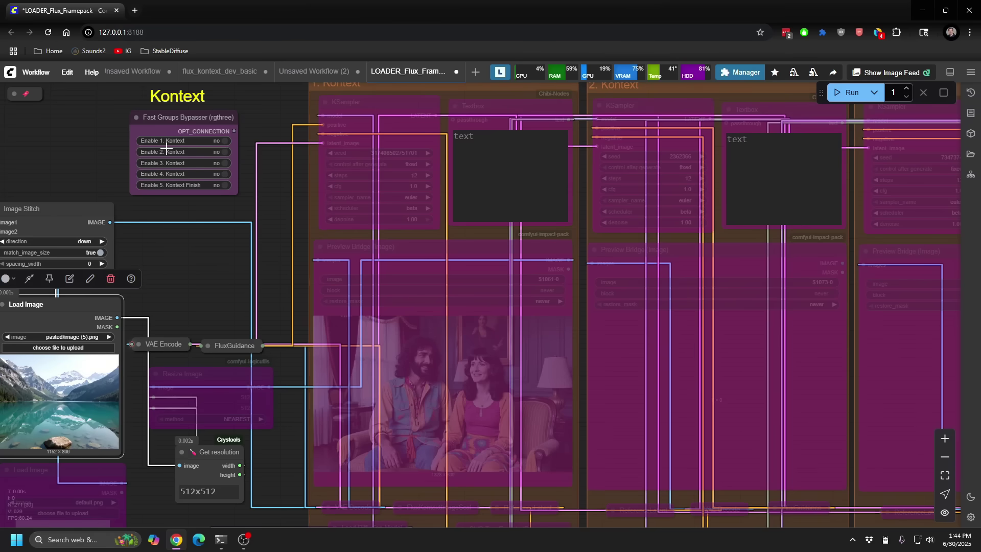
pyautogui.scroll(-5, 228, 219)
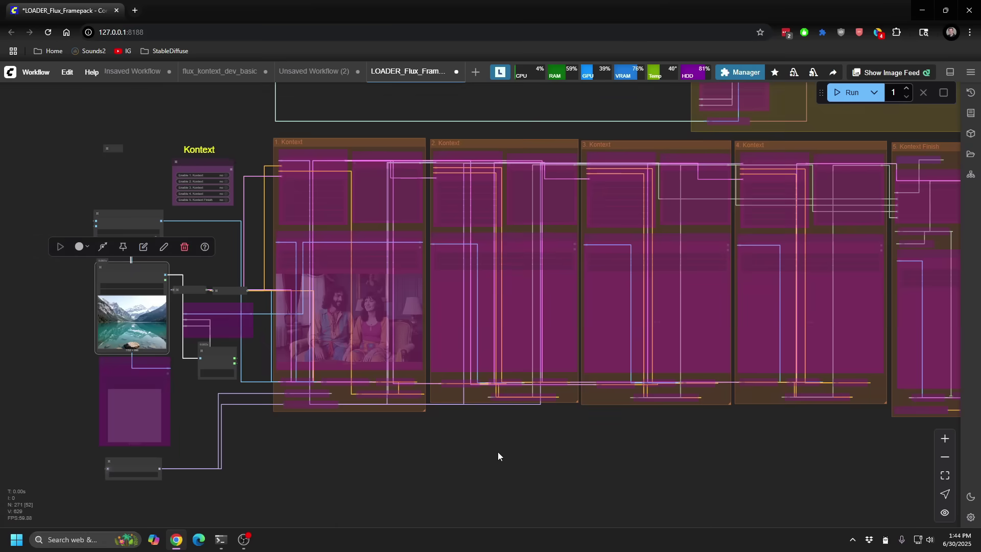
pyautogui.hscroll(4, 498, 455)
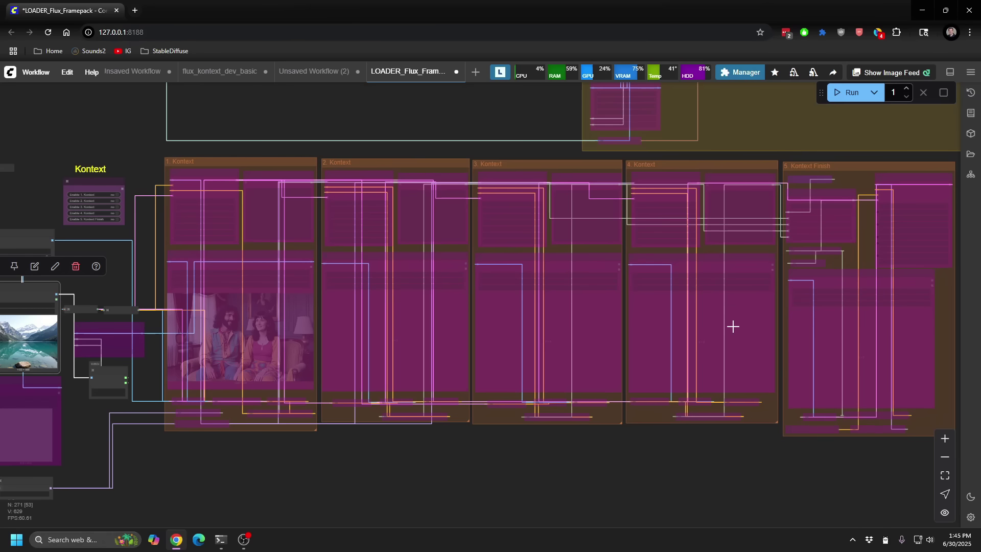
pyautogui.scroll(5, 120, 229)
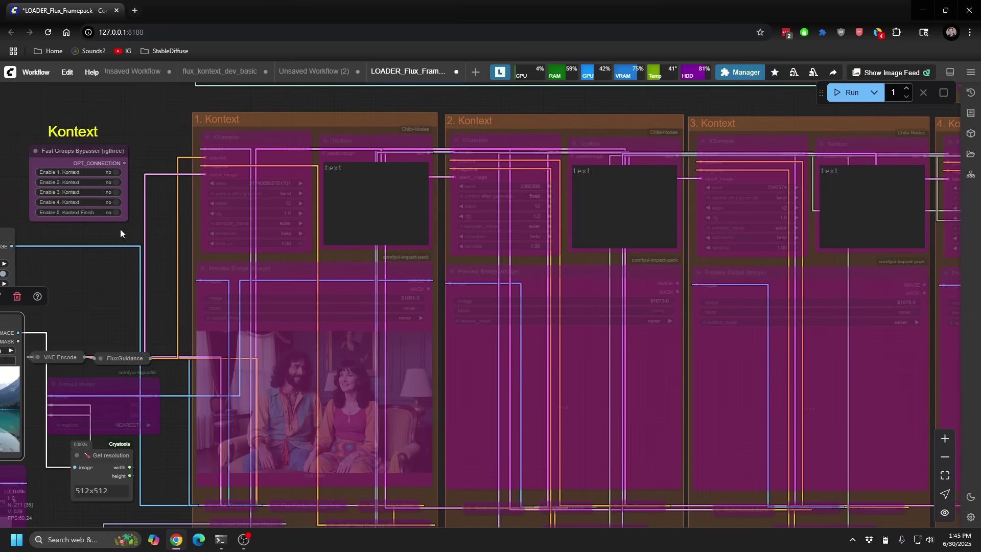
# Step: Set 'Enable 1. Kontext' to yes and bring the first stage's prompt box into view
pyautogui.click(115, 172)
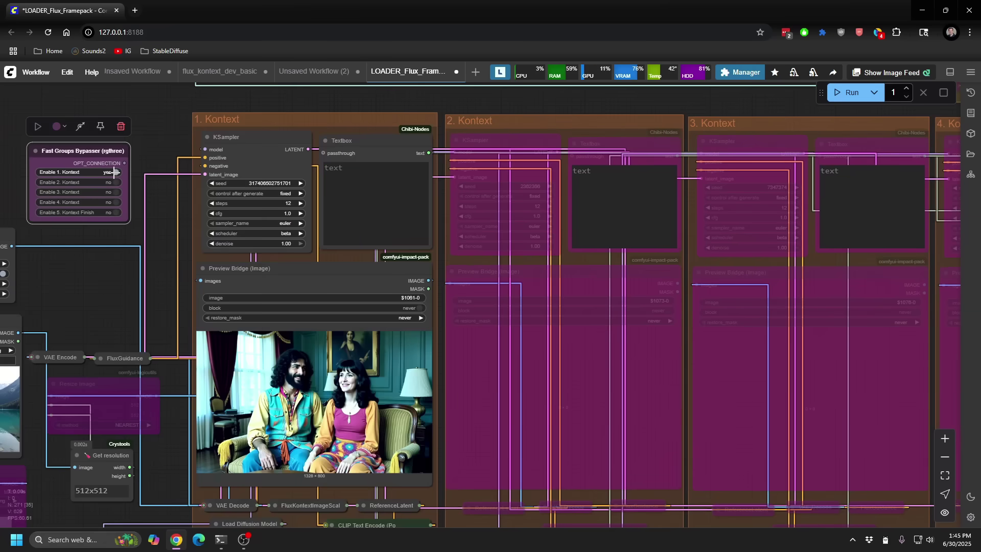
pyautogui.moveTo(116, 267); pyautogui.dragTo(244, 246)
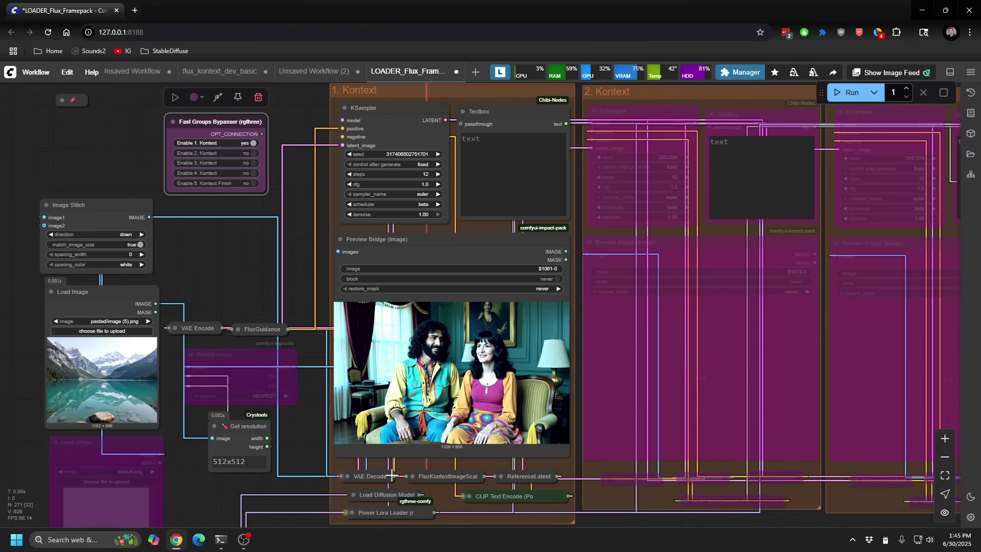
pyautogui.scroll(-2, 240, 501)
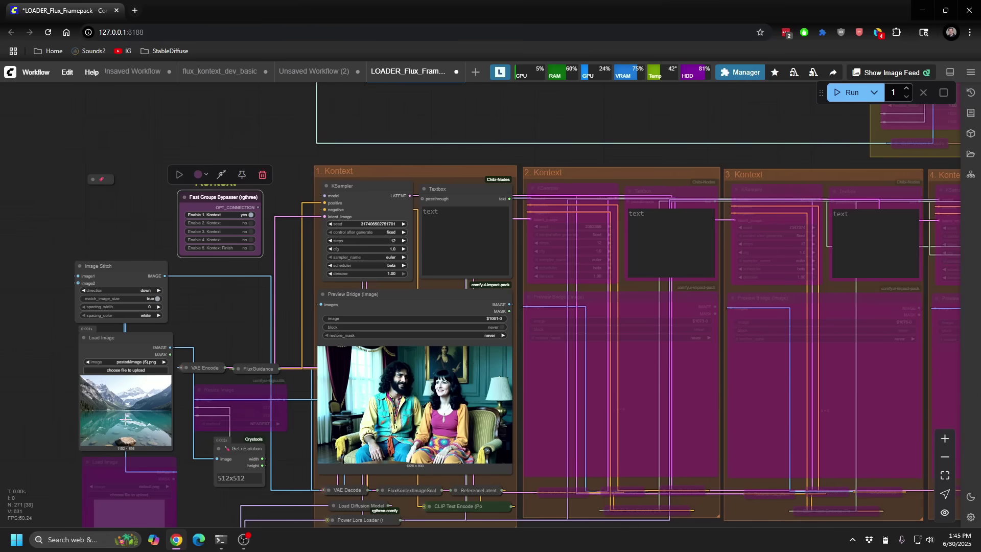
pyautogui.scroll(5, 108, 421)
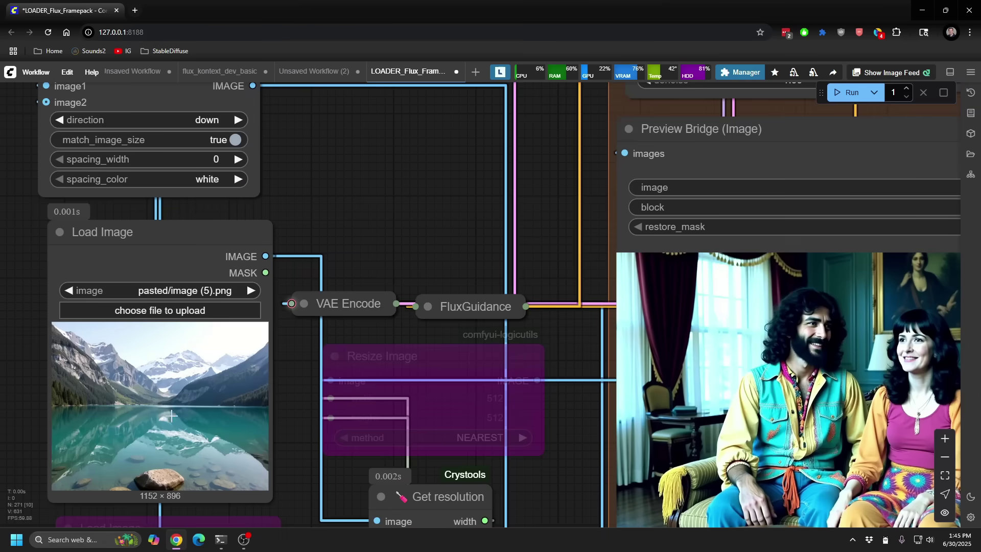
pyautogui.scroll(-4, 174, 415)
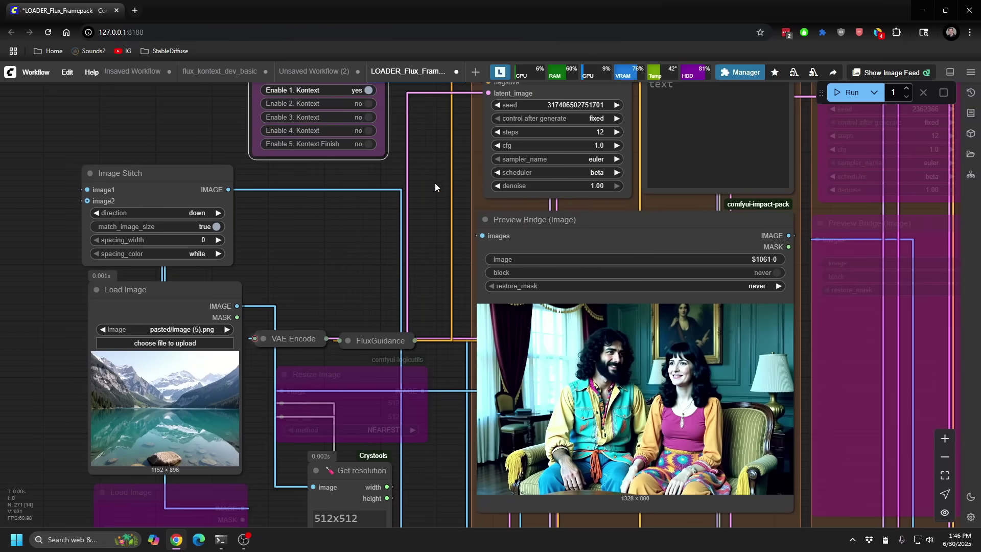
pyautogui.moveTo(435, 183); pyautogui.dragTo(391, 200)
# Step: Prompt stage 1 with 'add a rusty tug boat in the middle of the lake' and queue it
pyautogui.click(655, 145)
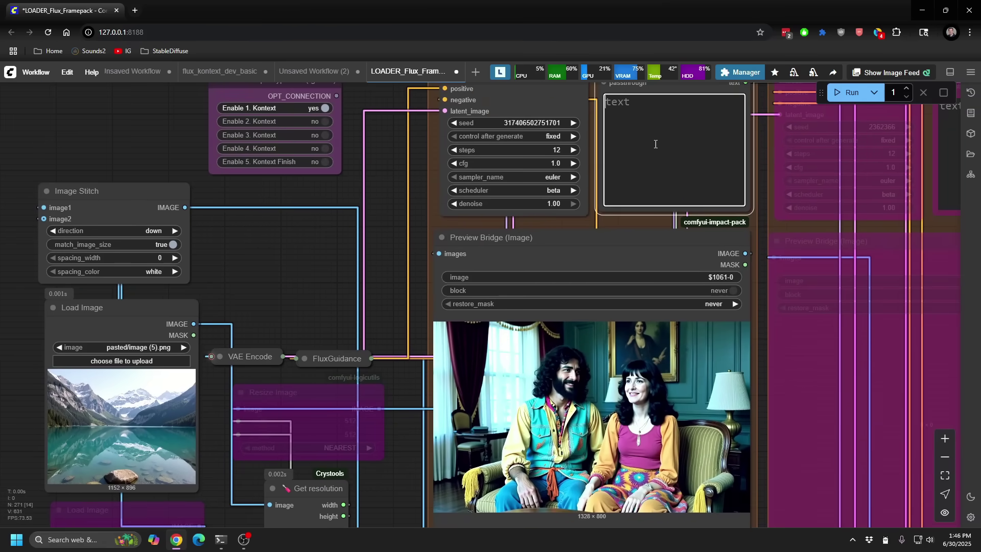
pyautogui.write('add a rusty tug boat')
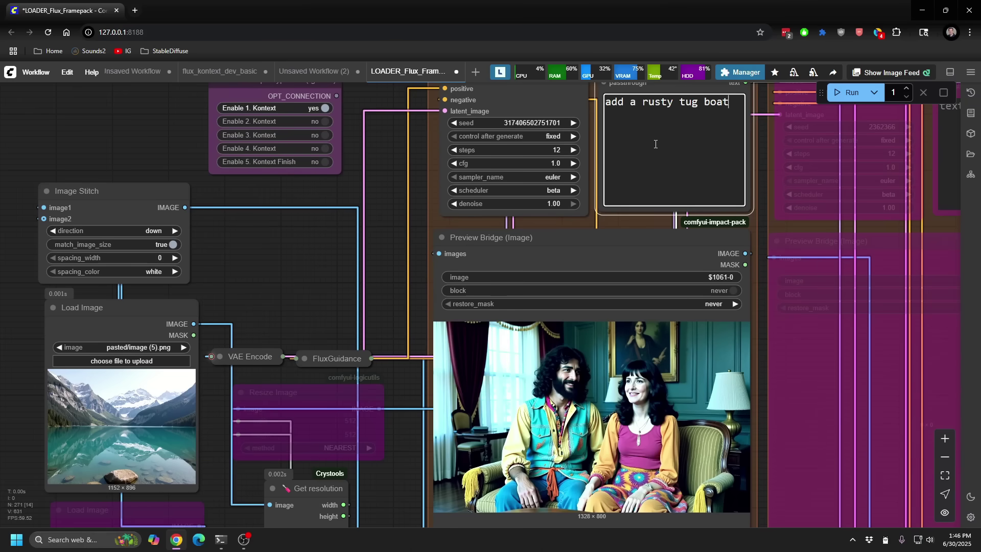
pyautogui.write(' in the middle of the ')
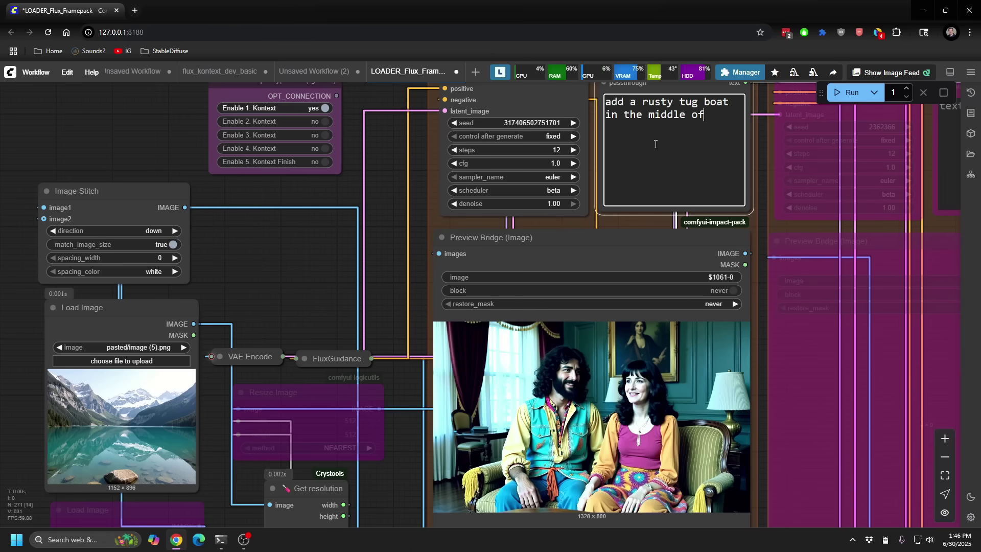
pyautogui.write('lake')
pyautogui.hotkey('ctrl', 'Return')
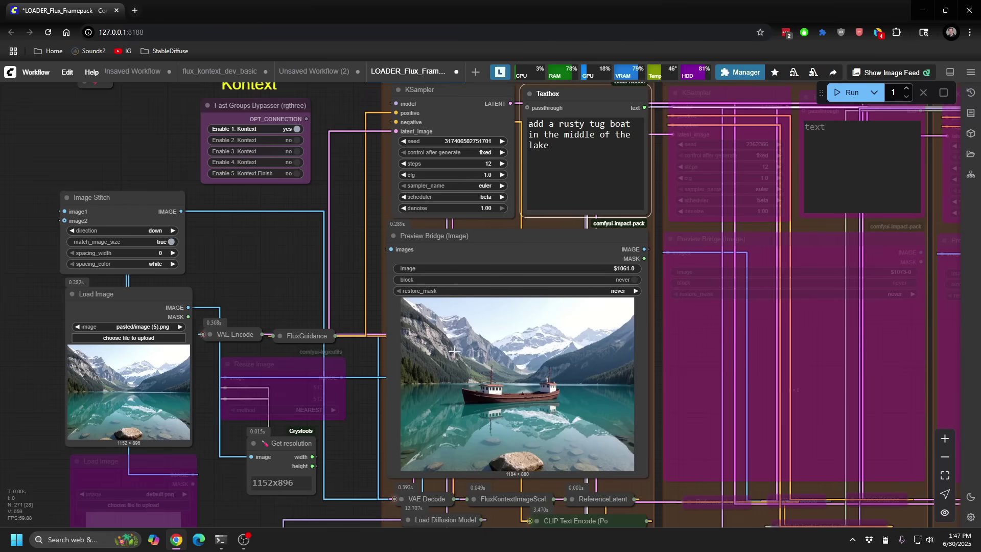
pyautogui.scroll(10, 530, 411)
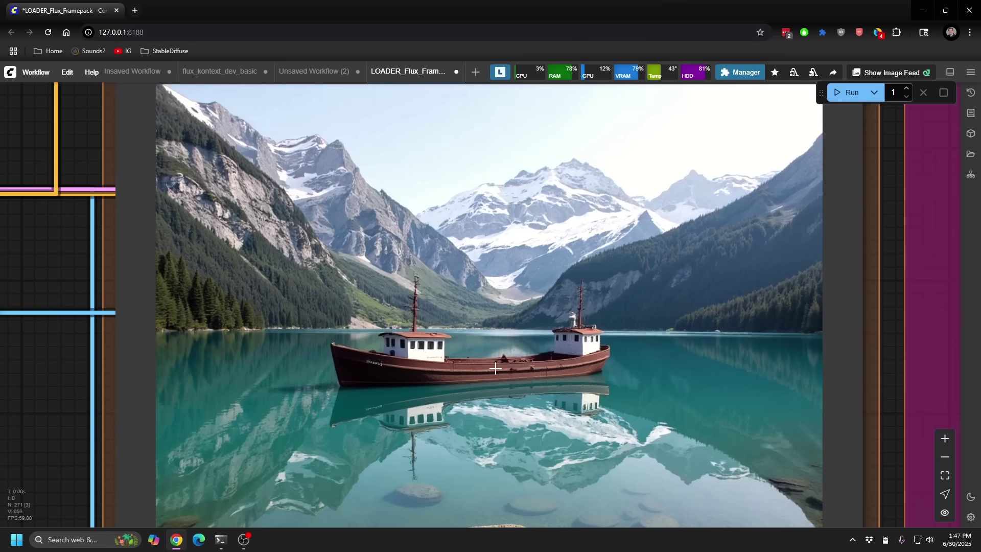
pyautogui.scroll(-10, 495, 368)
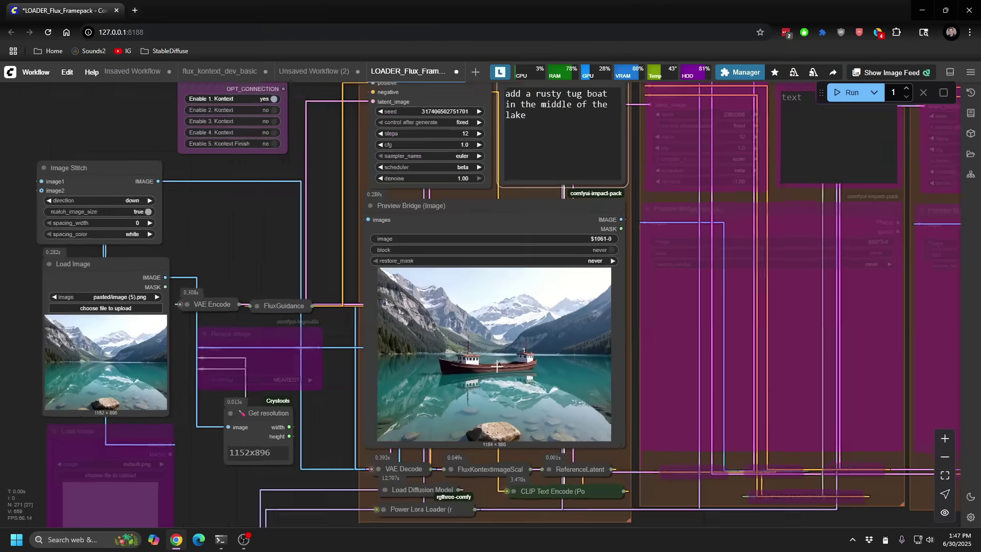
pyautogui.scroll(-1, 495, 367)
# Step: Enable stage 2 with the prompt 'Change time of day to mid-afternoon, add orange sun'
pyautogui.moveTo(314, 245); pyautogui.dragTo(247, 268)
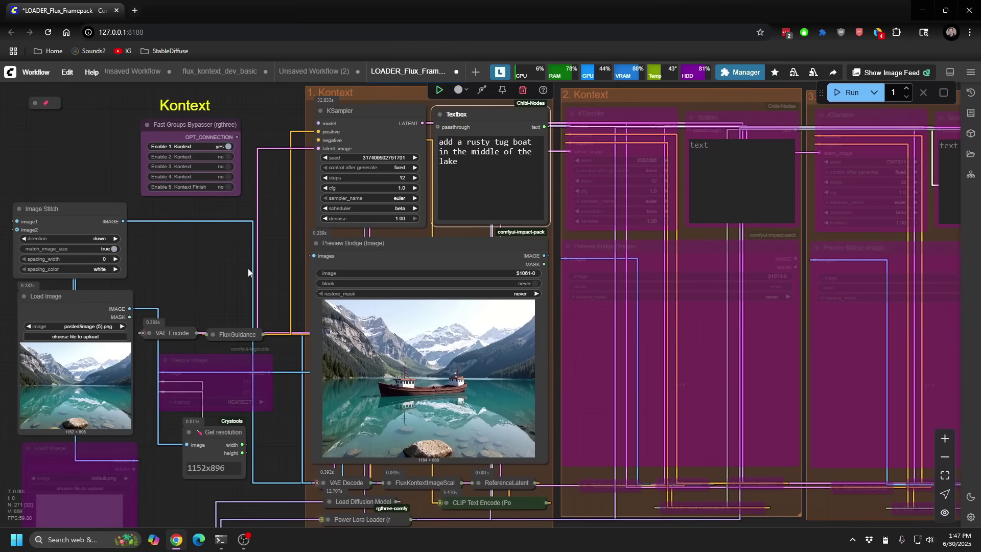
pyautogui.click(227, 156)
pyautogui.click(719, 177)
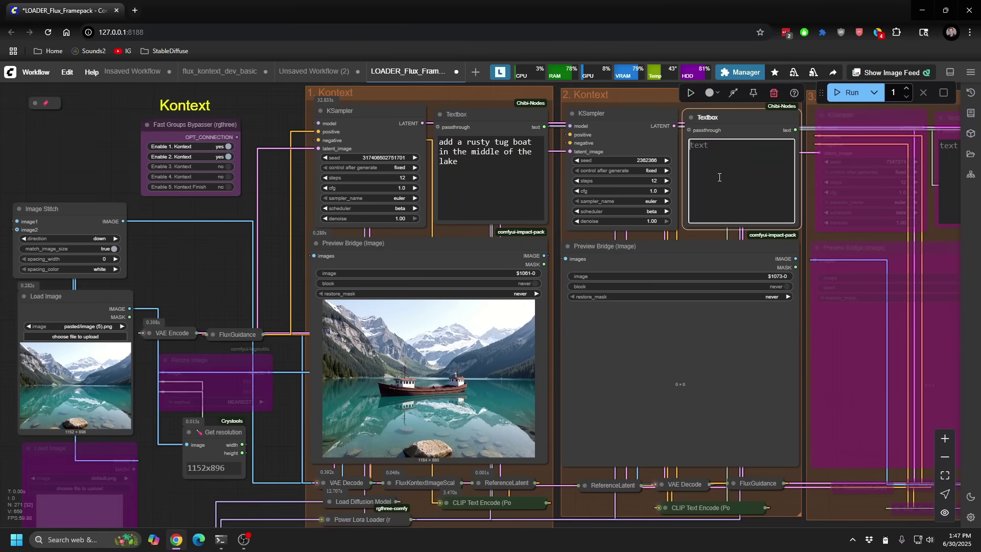
pyautogui.write('Change time')
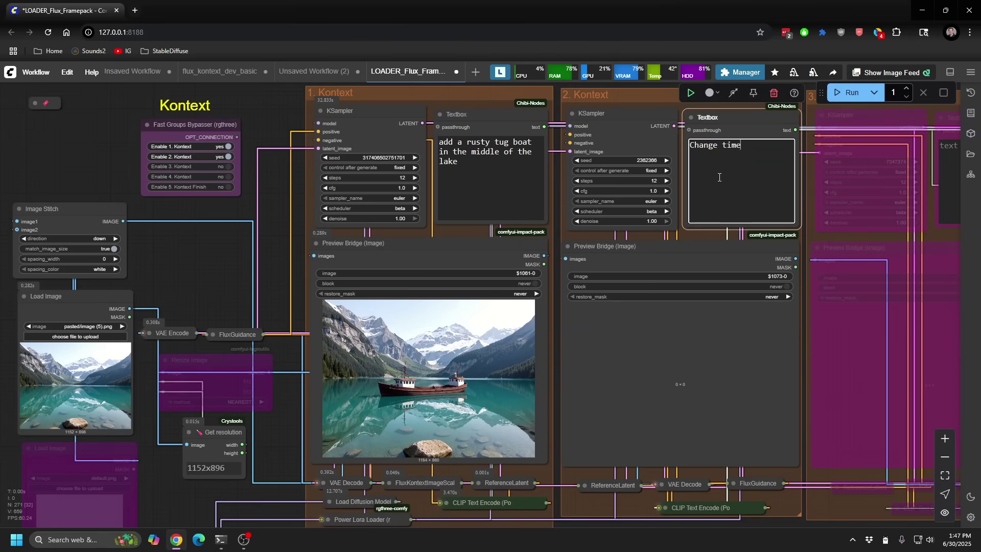
pyautogui.write(' of day to mid-afternoon, add oran')
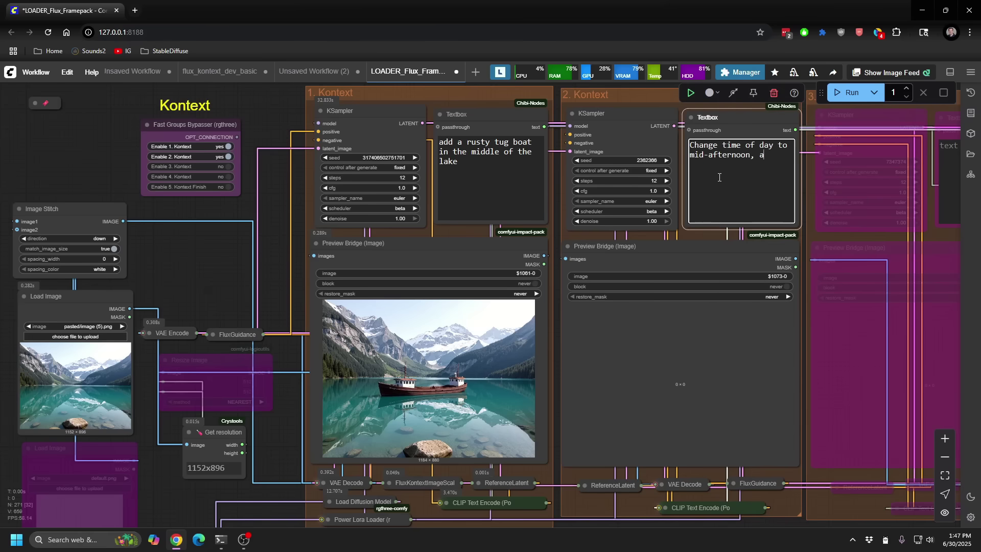
pyautogui.write('ge sun')
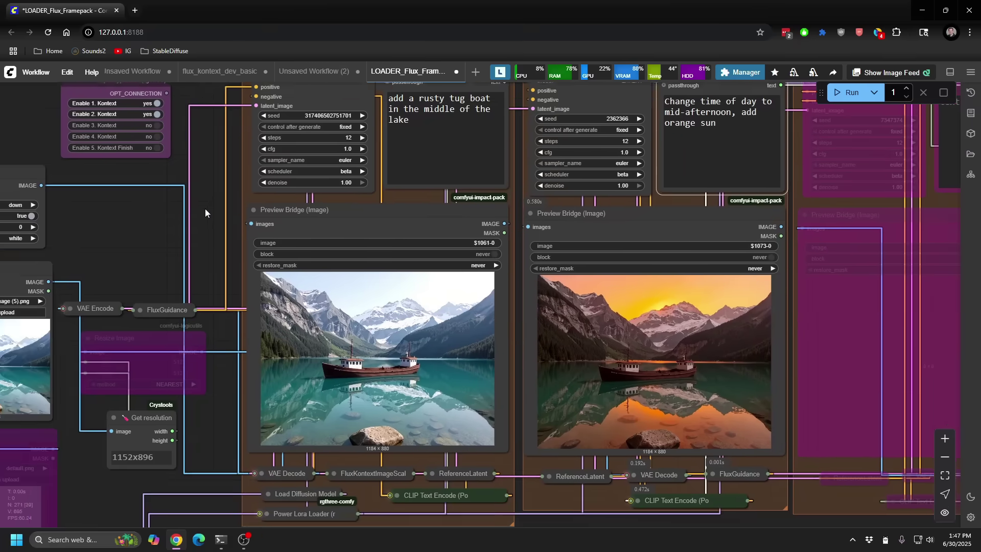
pyautogui.moveTo(204, 208); pyautogui.dragTo(185, 219)
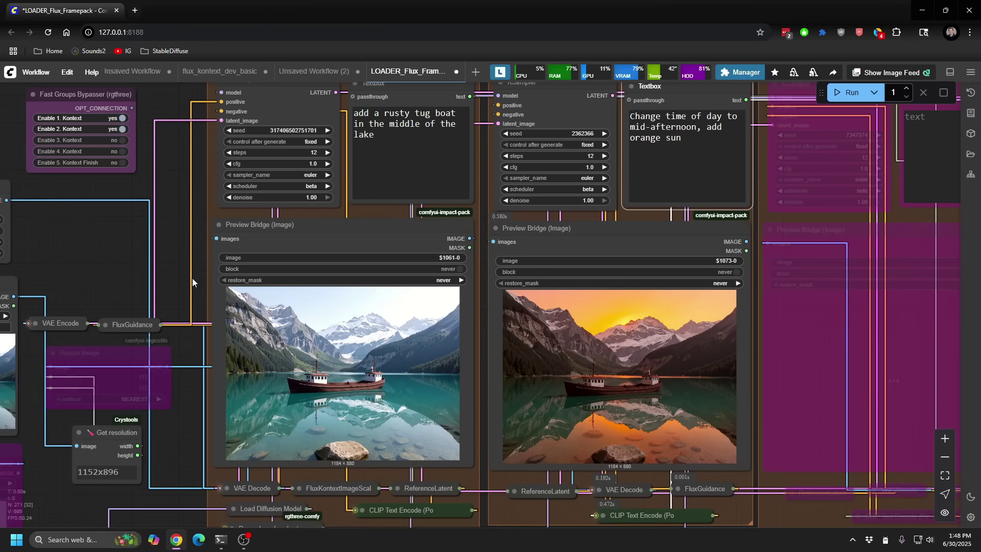
# Step: Enable stage 3 and prompt 'keep background consistent, add explosion splash' beside the boat
pyautogui.scroll(-4, 456, 126)
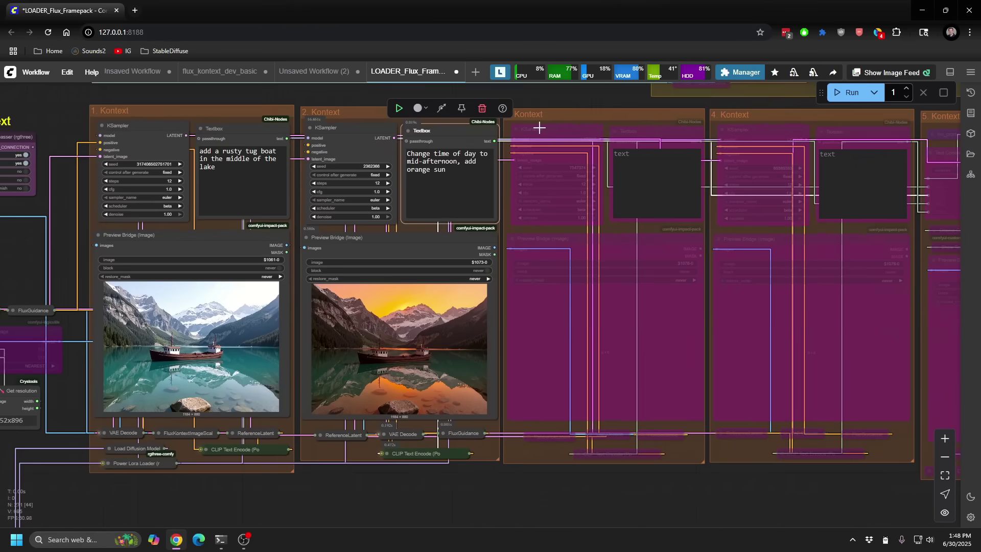
pyautogui.click(25, 171)
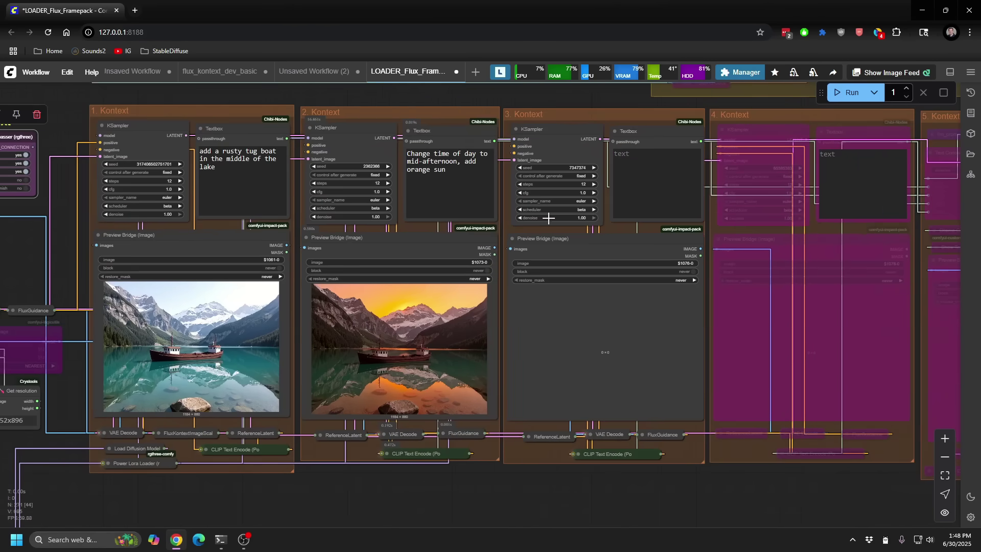
pyautogui.click(645, 172)
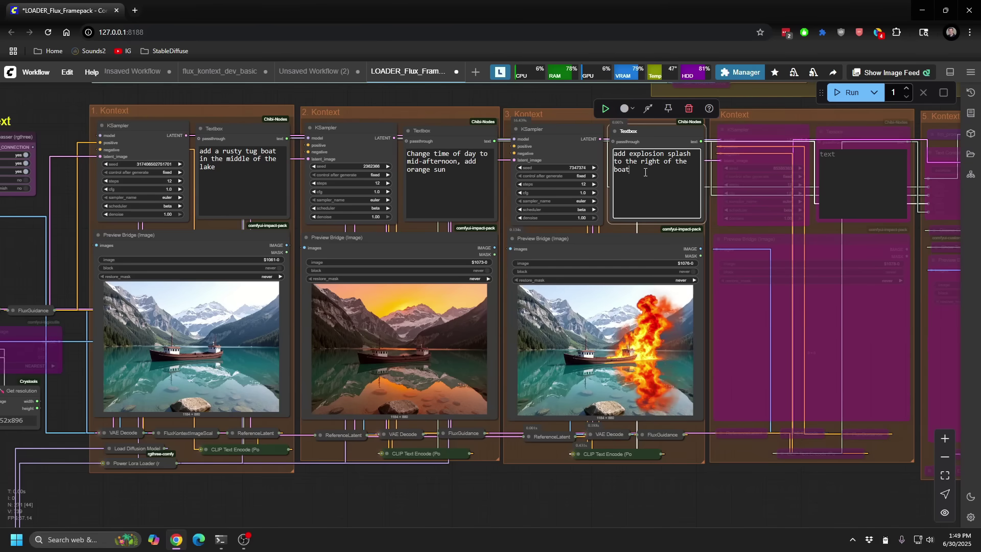
pyautogui.scroll(10, 658, 320)
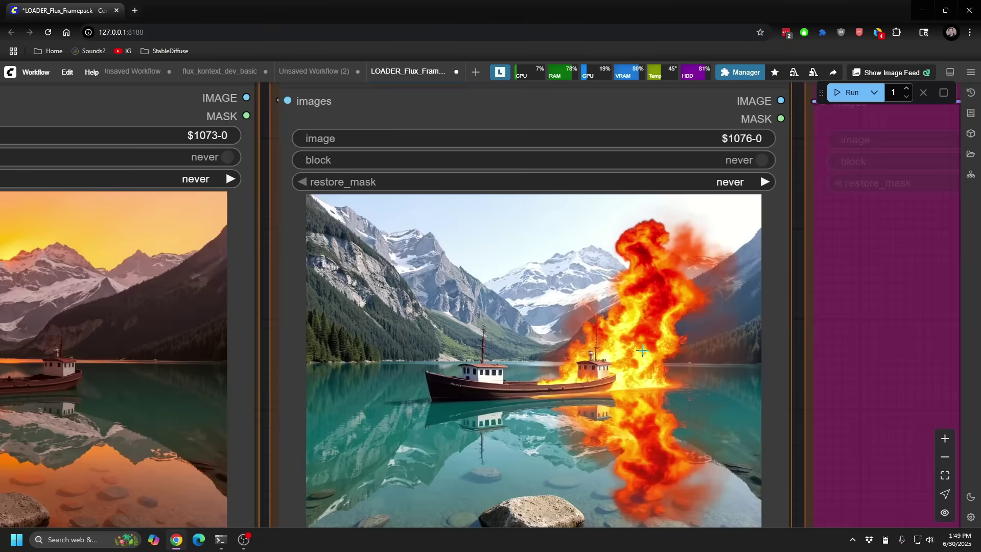
pyautogui.scroll(-6, 644, 337)
pyautogui.scroll(-2, 640, 345)
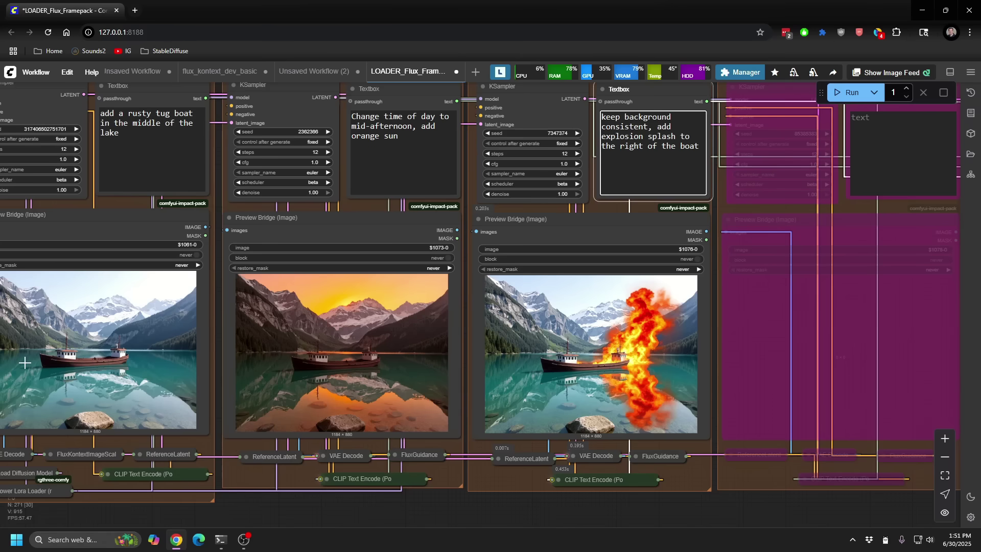
pyautogui.moveTo(259, 512); pyautogui.dragTo(661, 462)
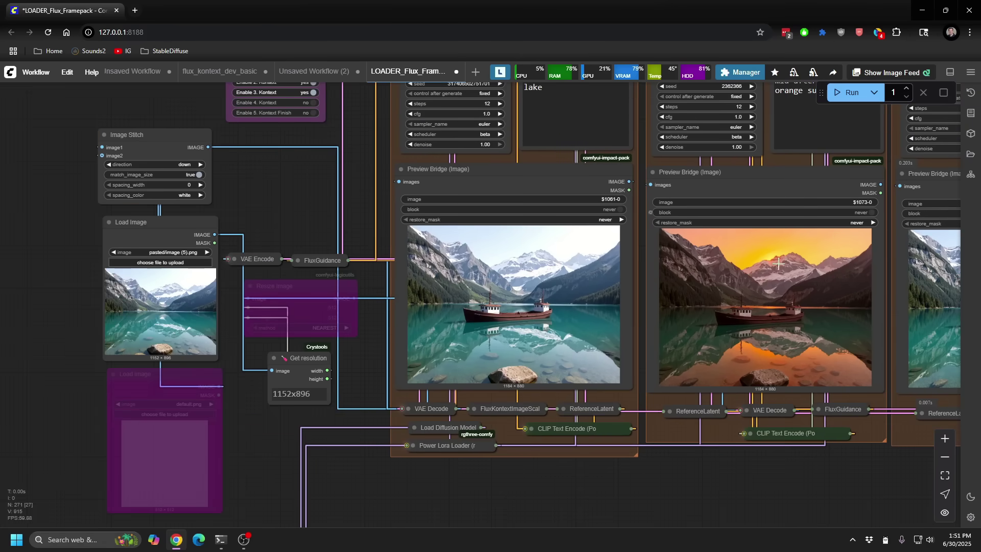
pyautogui.moveTo(835, 482); pyautogui.dragTo(553, 506)
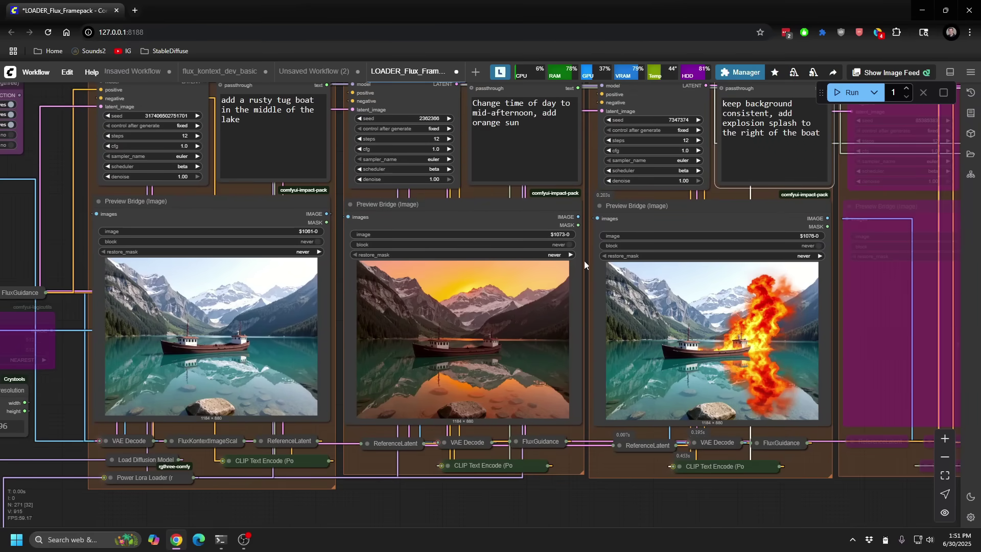
pyautogui.moveTo(863, 462); pyautogui.dragTo(978, 495)
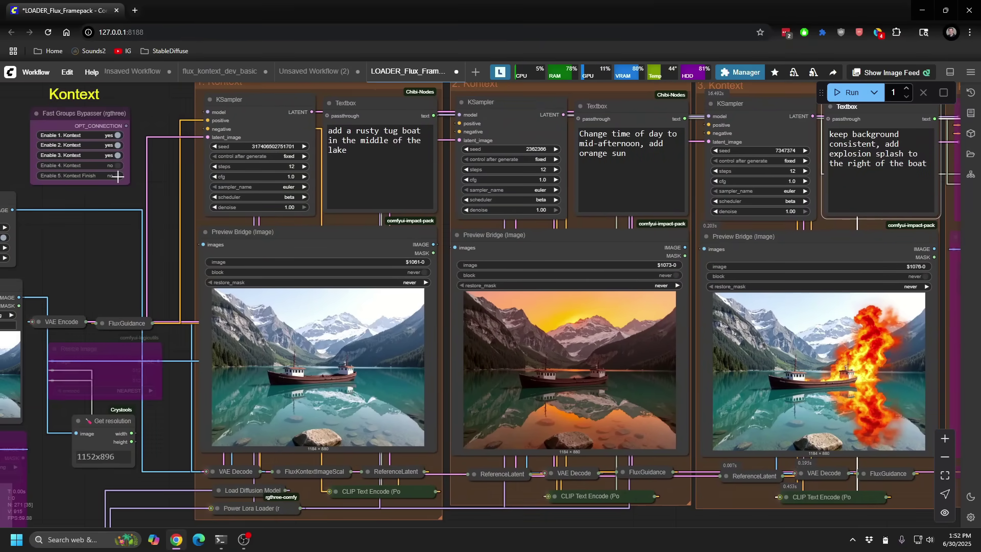
pyautogui.scroll(10, 307, 382)
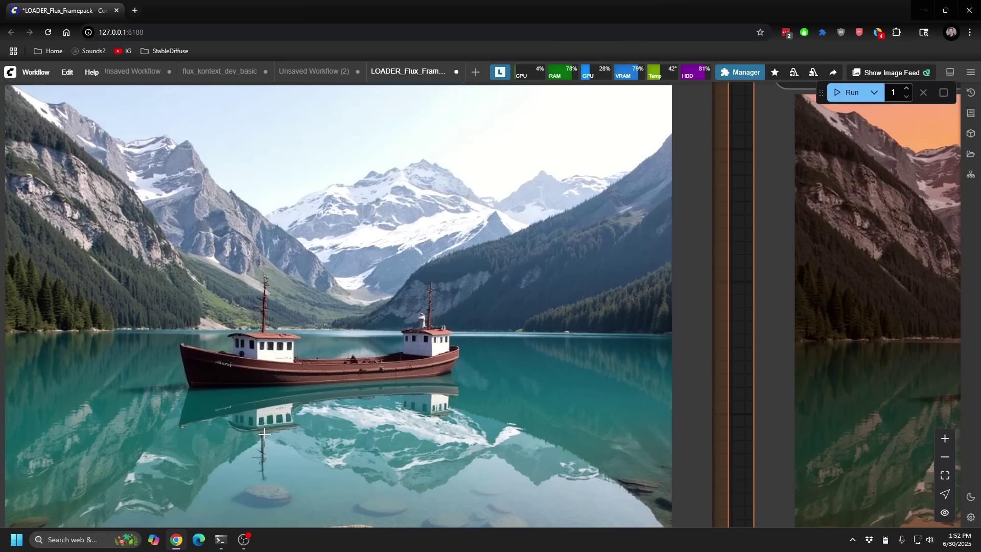
pyautogui.scroll(-10, 264, 433)
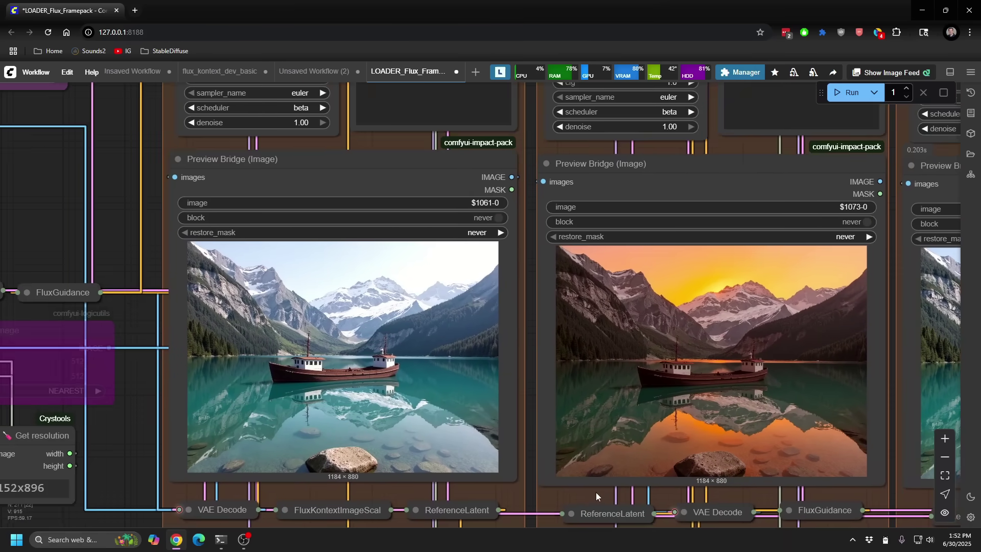
pyautogui.moveTo(596, 492); pyautogui.dragTo(438, 443)
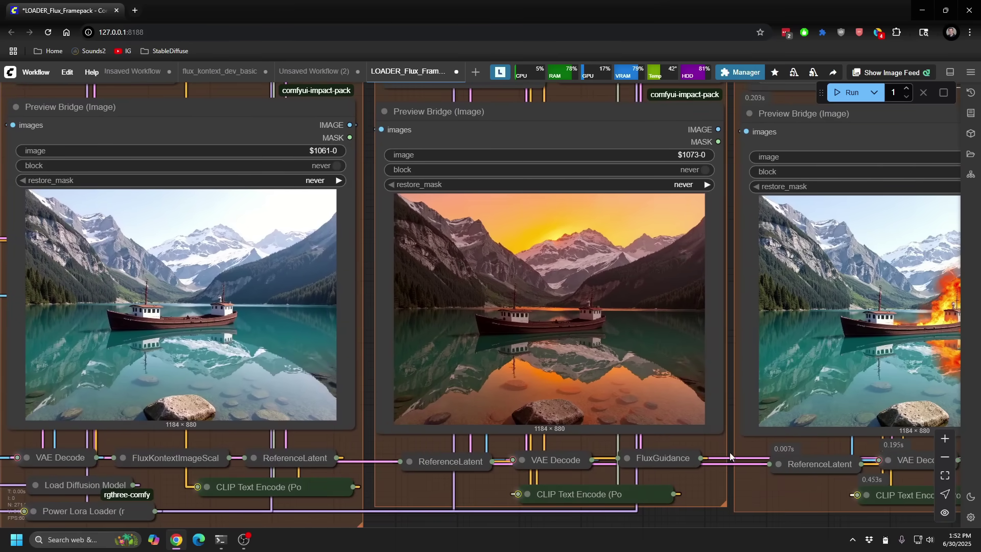
pyautogui.moveTo(327, 434); pyautogui.dragTo(661, 544)
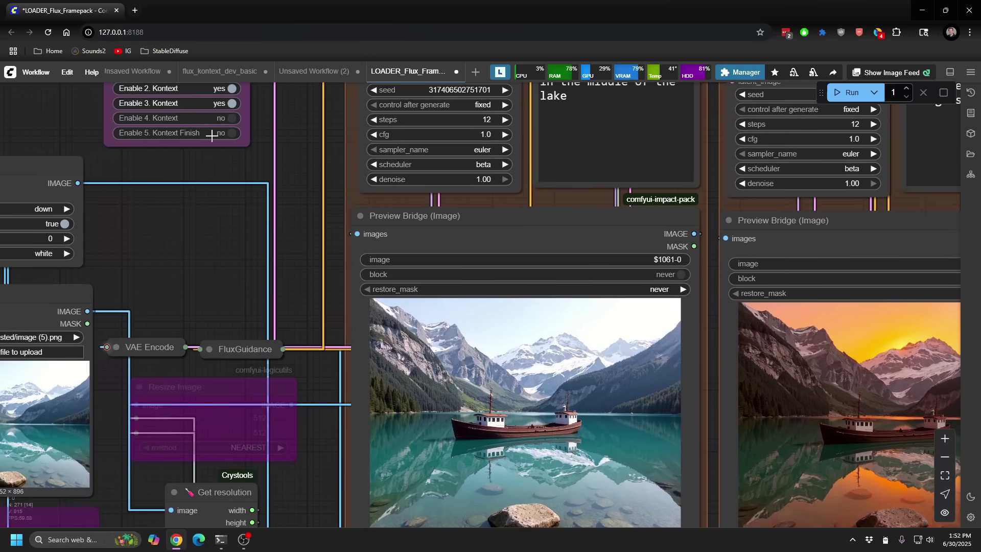
# Step: Pan out to show all three Kontext stages together
pyautogui.click(239, 134)
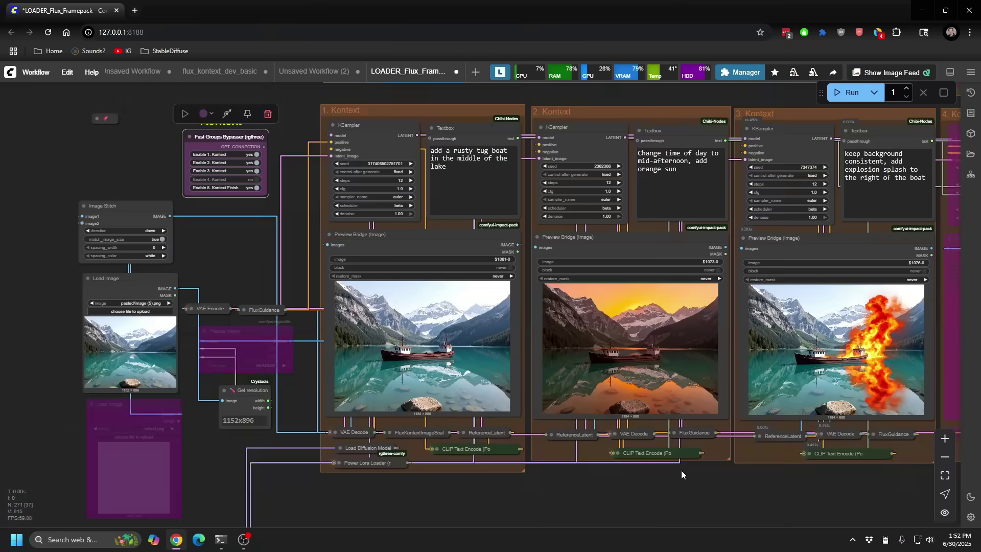
pyautogui.moveTo(681, 470); pyautogui.dragTo(70, 506)
pyautogui.scroll(6, 562, 279)
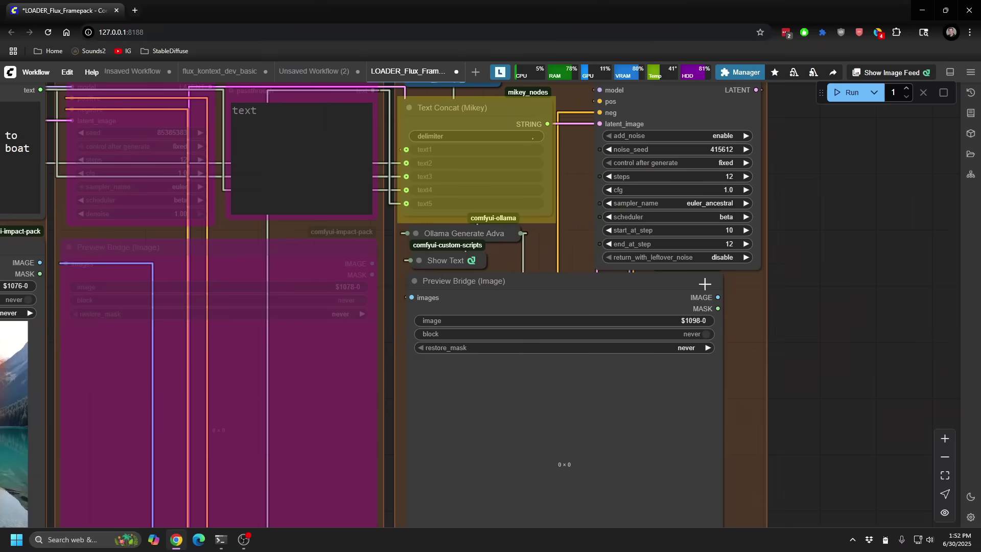
pyautogui.scroll(-2, 829, 317)
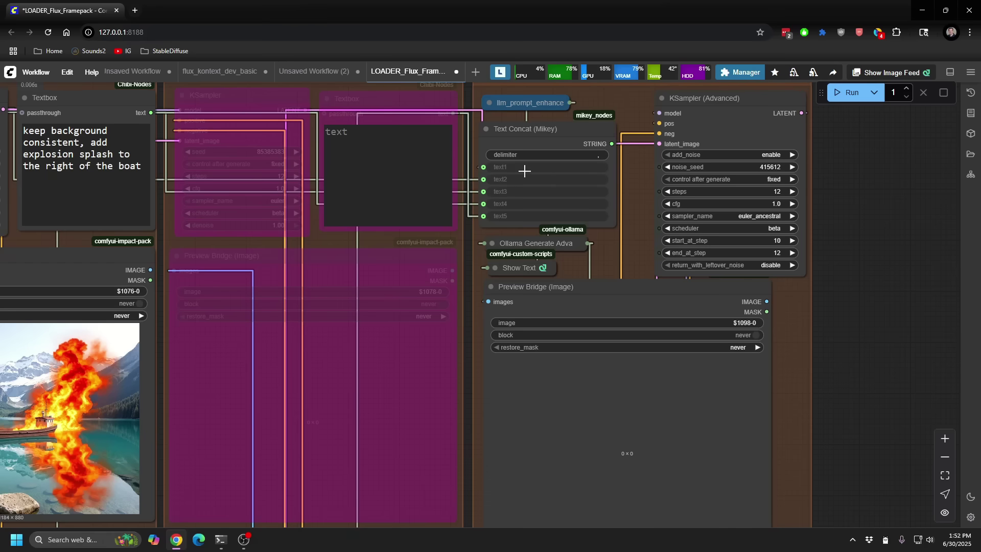
# Step: Expand and enlarge the Ollama Generate Advance node to read its gemma3:4b system prompt
pyautogui.click(492, 244)
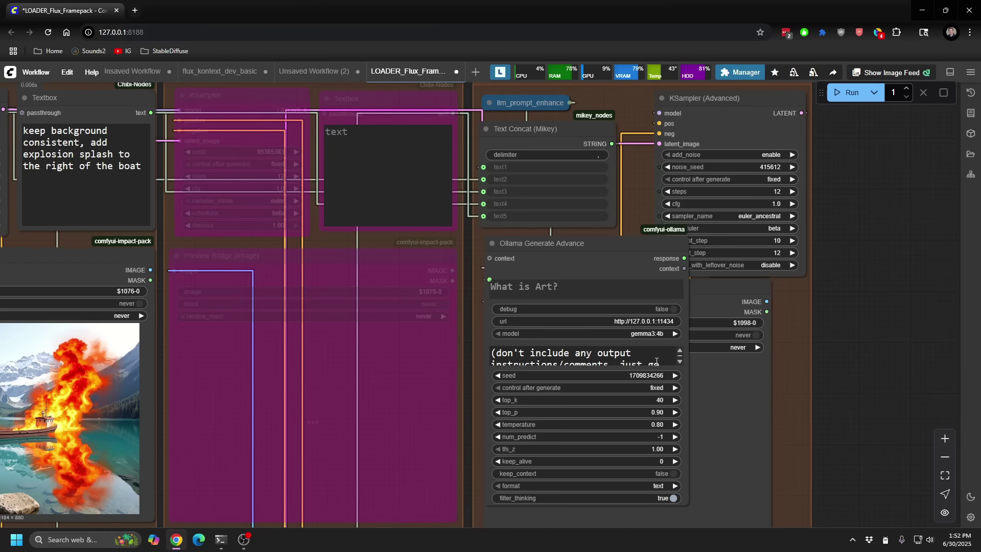
pyautogui.scroll(-3, 638, 358)
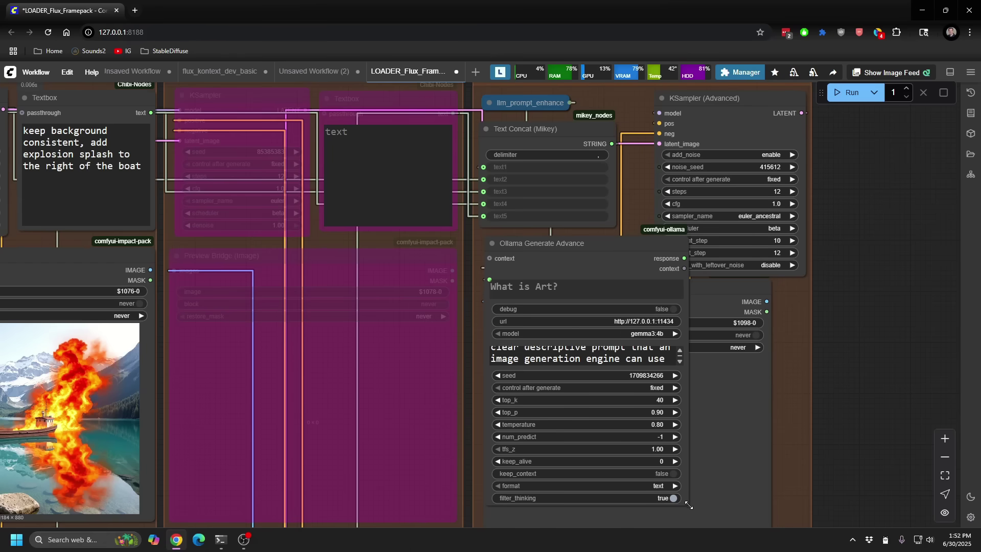
pyautogui.moveTo(688, 505); pyautogui.dragTo(878, 539)
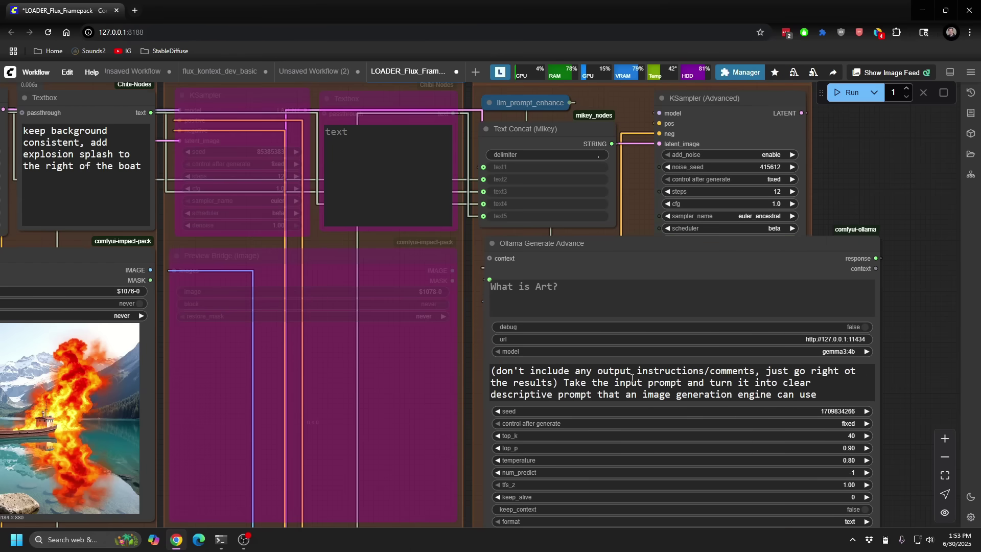
pyautogui.scroll(2, 626, 378)
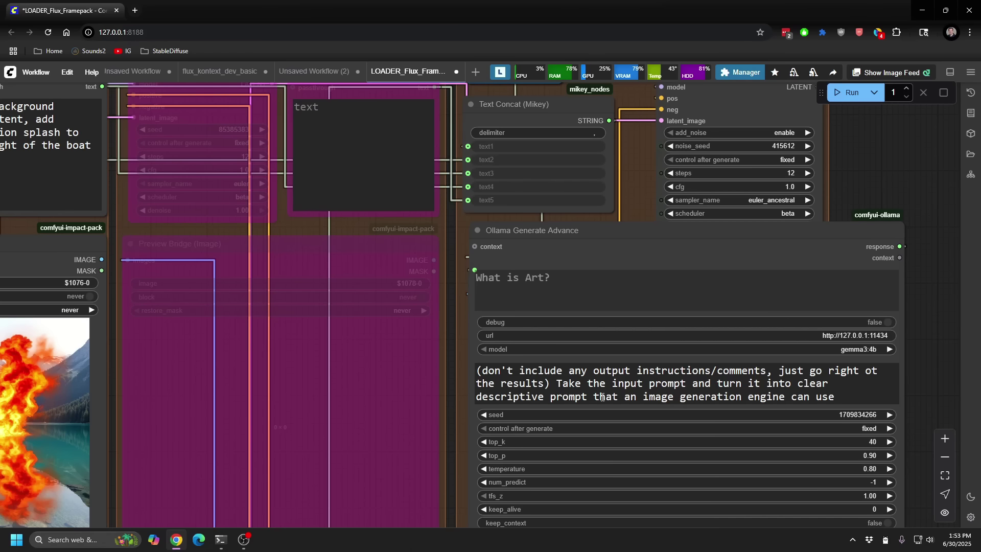
# Step: Collapse the Ollama node and inspect the Kontext Finish explosion-splash preview
pyautogui.click(477, 230)
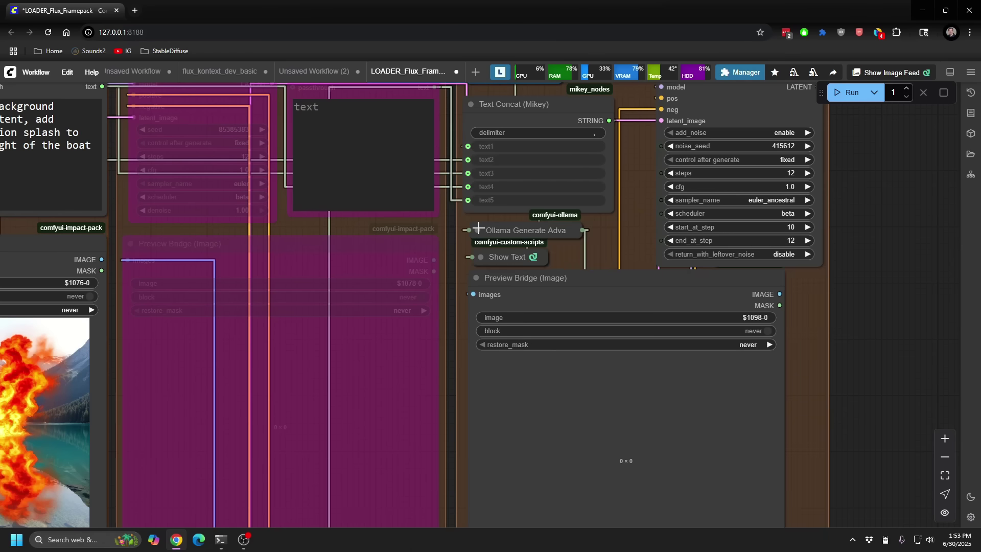
pyautogui.scroll(-2, 568, 269)
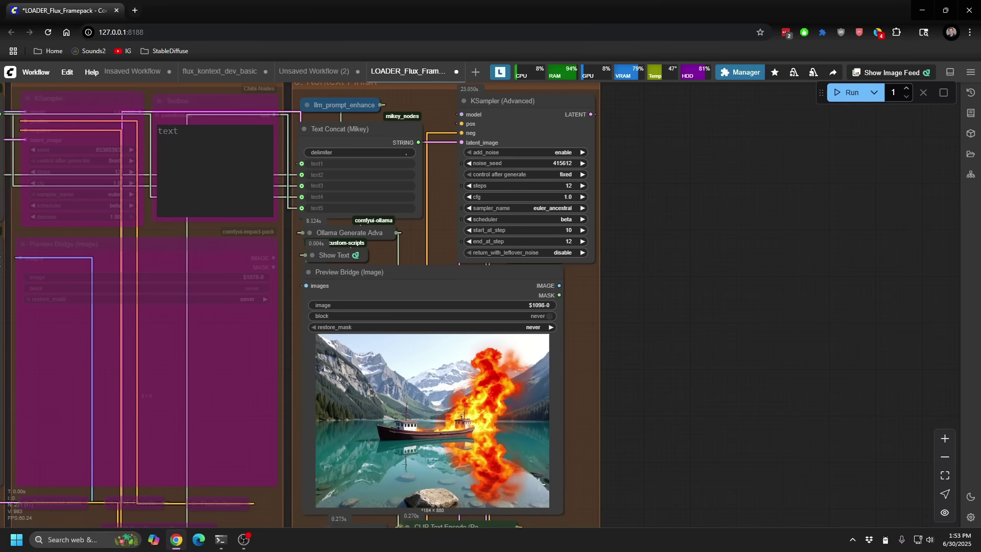
pyautogui.scroll(10, 527, 389)
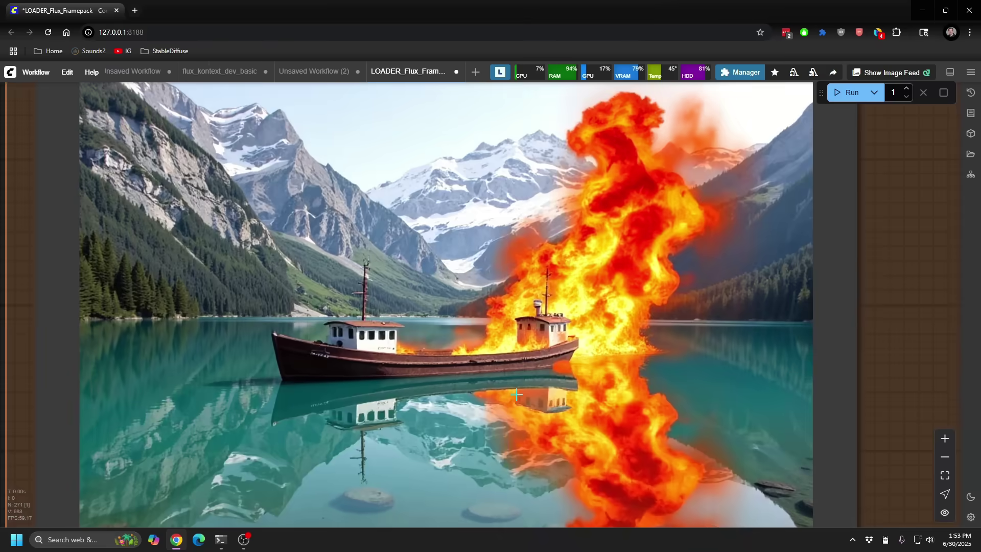
pyautogui.scroll(-8, 527, 389)
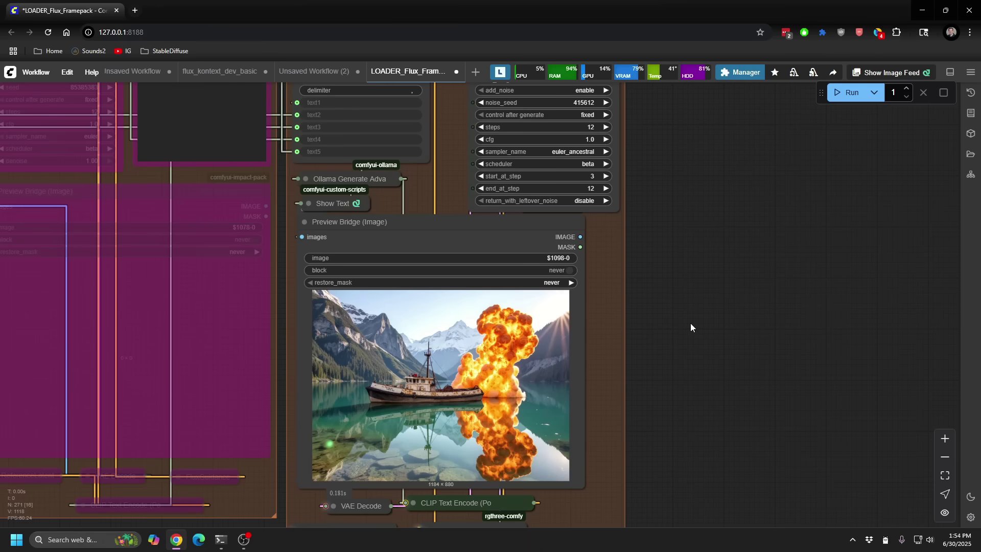
# Step: Switch to the ChromaFlux_Framepack workflow
pyautogui.scroll(-4, 764, 317)
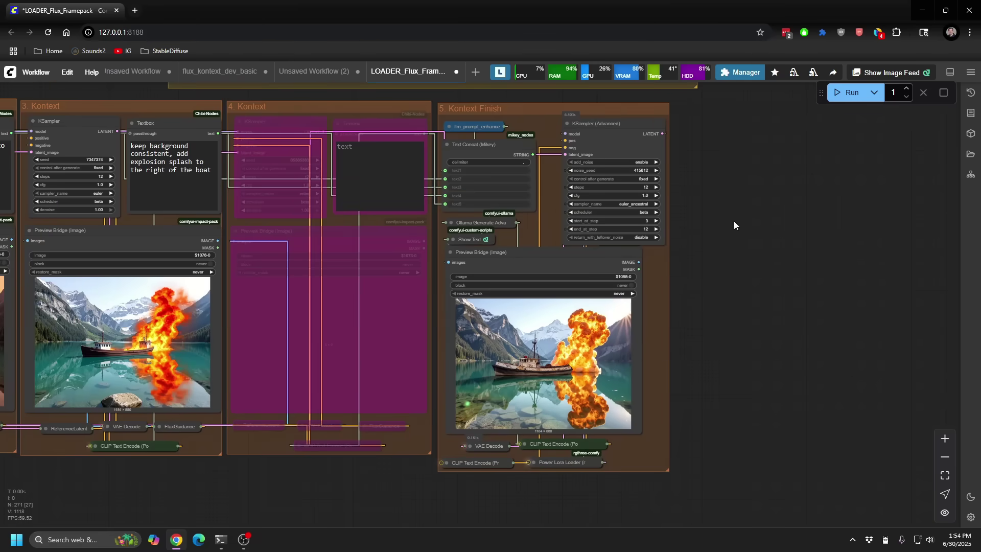
pyautogui.hotkey('alt', ']')
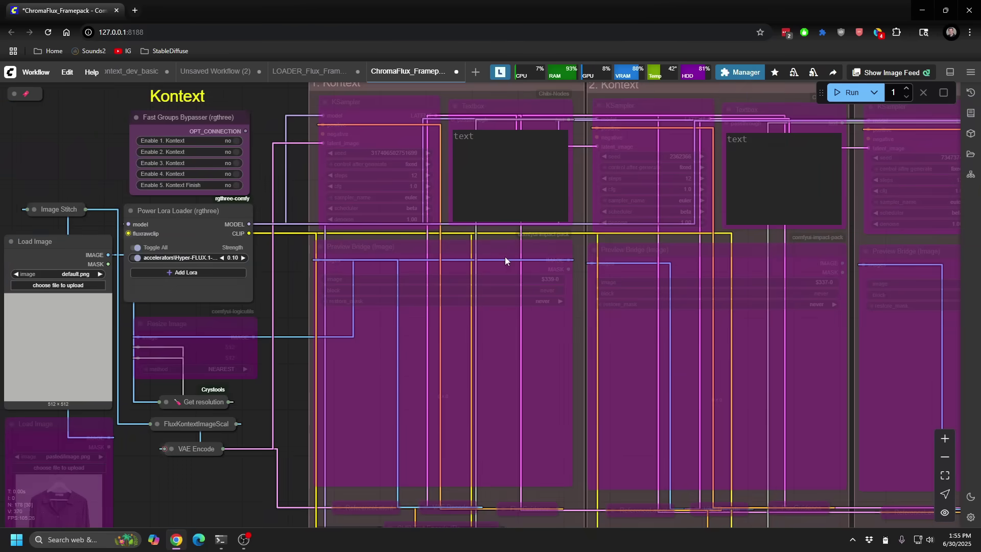
pyautogui.scroll(-4, 515, 272)
# Step: Center the view on the Optimizer group's detail booster nodes
pyautogui.moveTo(696, 454); pyautogui.dragTo(530, 455)
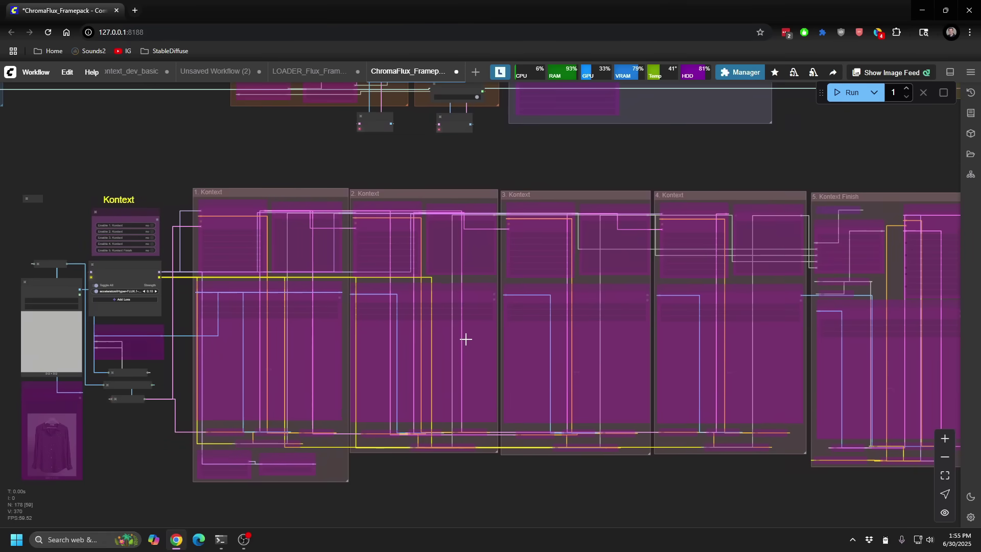
pyautogui.press('1')
pyautogui.moveTo(311, 290); pyautogui.dragTo(419, 282)
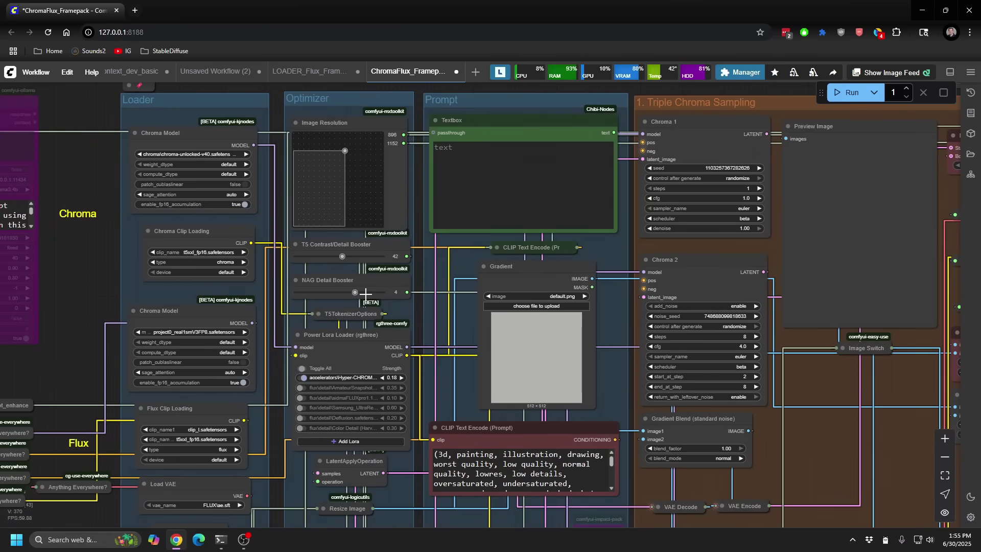
pyautogui.scroll(8, 321, 271)
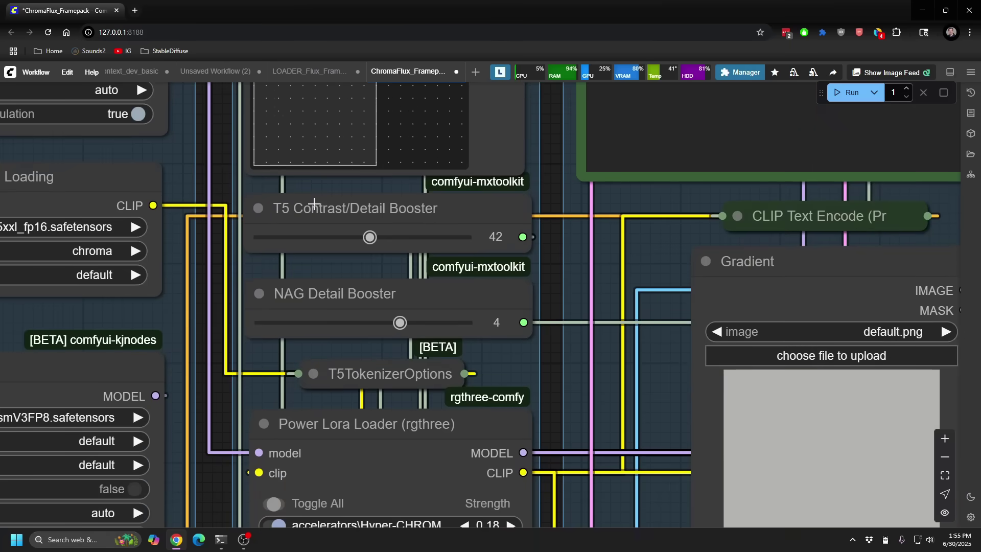
pyautogui.moveTo(318, 224); pyautogui.dragTo(363, 205)
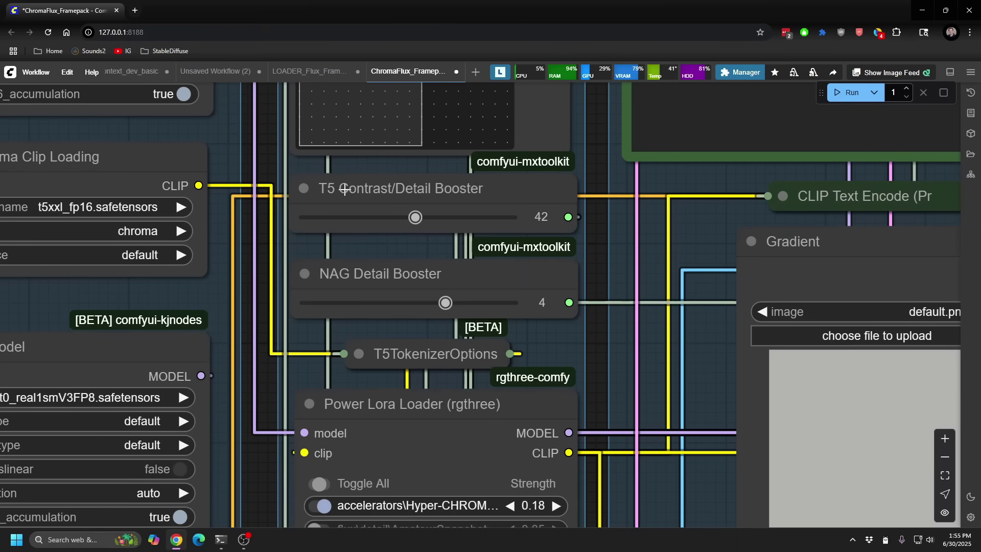
# Step: Check the T5TokenizerOptions settings, then raise the T5 Contrast/Detail Booster from 42 to 77
pyautogui.click(359, 354)
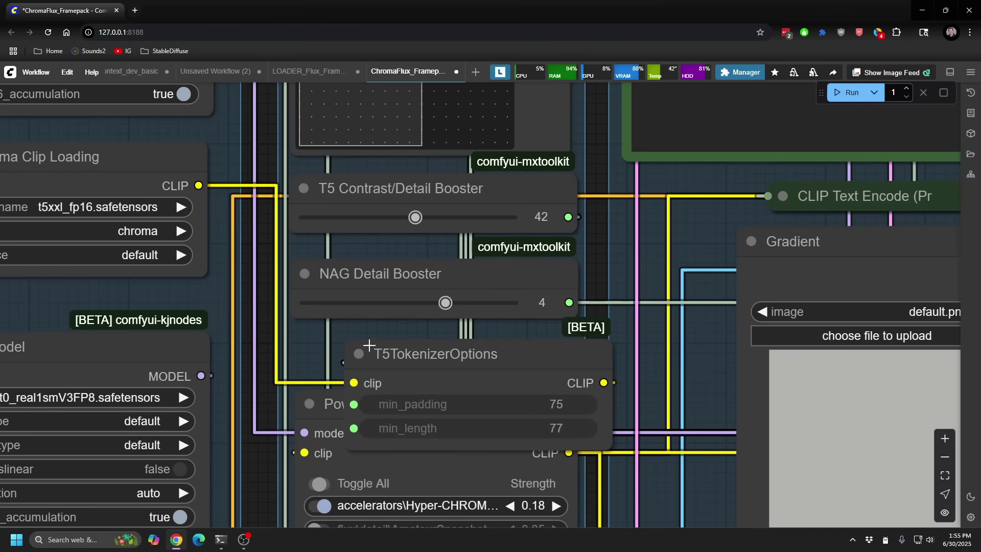
pyautogui.click(359, 353)
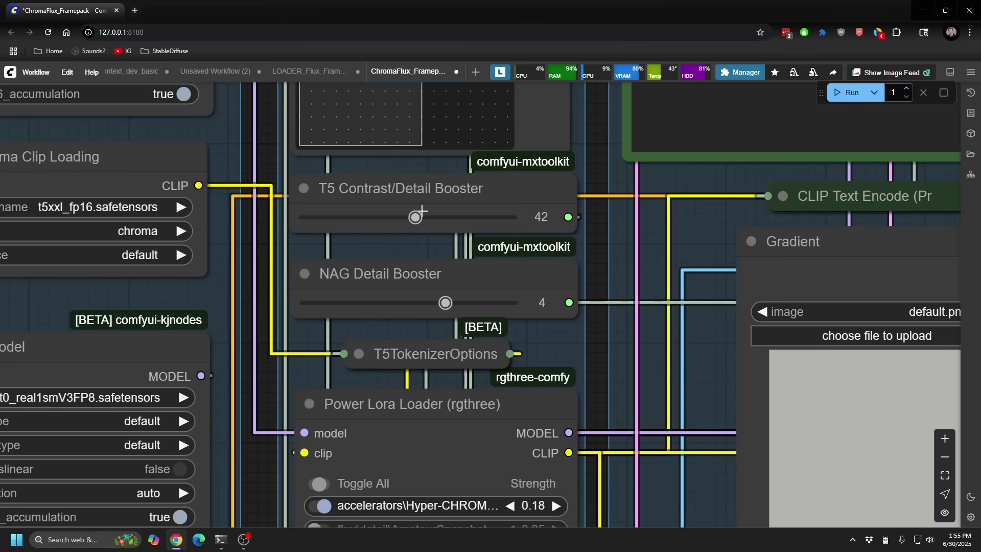
pyautogui.moveTo(422, 209); pyautogui.dragTo(514, 219)
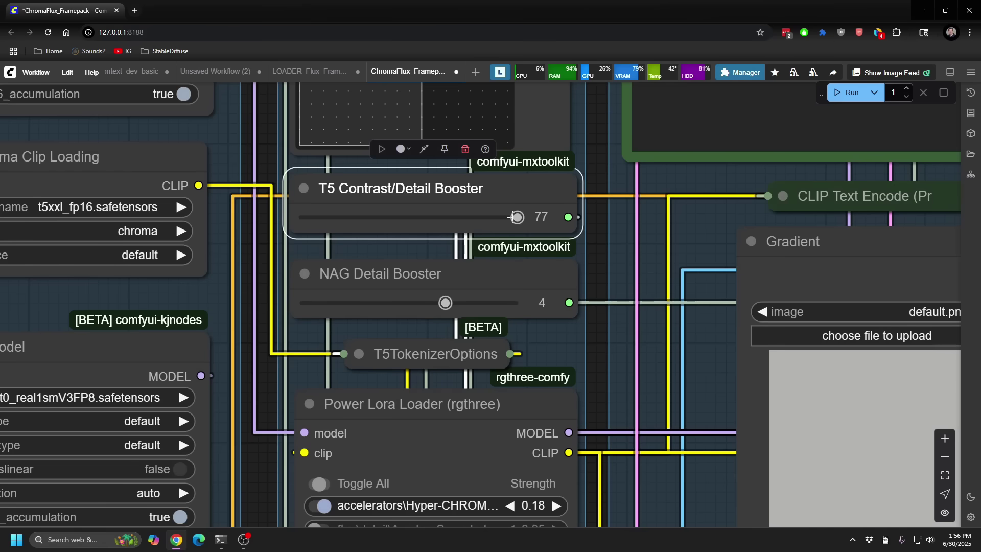
# Step: Return the T5 Contrast/Detail Booster to 42, leaving the NAG Detail Booster at 4
pyautogui.moveTo(314, 220); pyautogui.dragTo(493, 222)
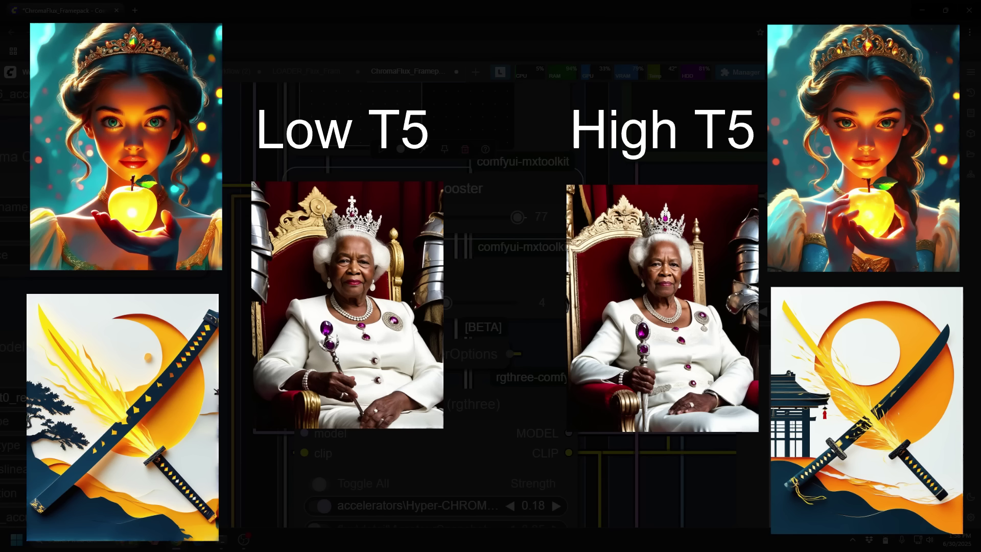
pyautogui.moveTo(518, 217); pyautogui.dragTo(415, 217)
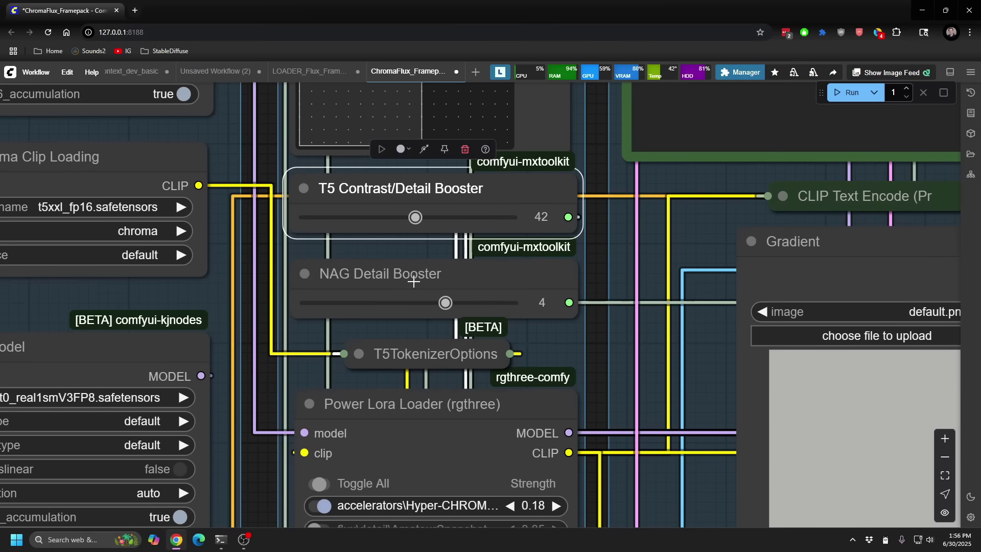
# Step: In Quick Flip, set Enable Chroma 3 (NAG Detailer) to yes and Enable Chroma 3 (Norm) to no
pyautogui.scroll(-9, 417, 303)
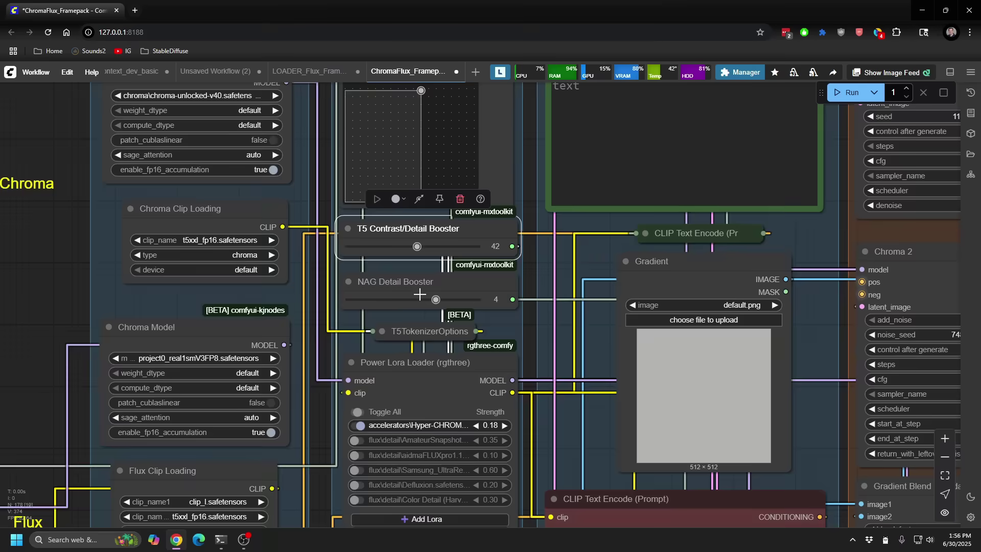
pyautogui.moveTo(528, 266); pyautogui.dragTo(366, 365)
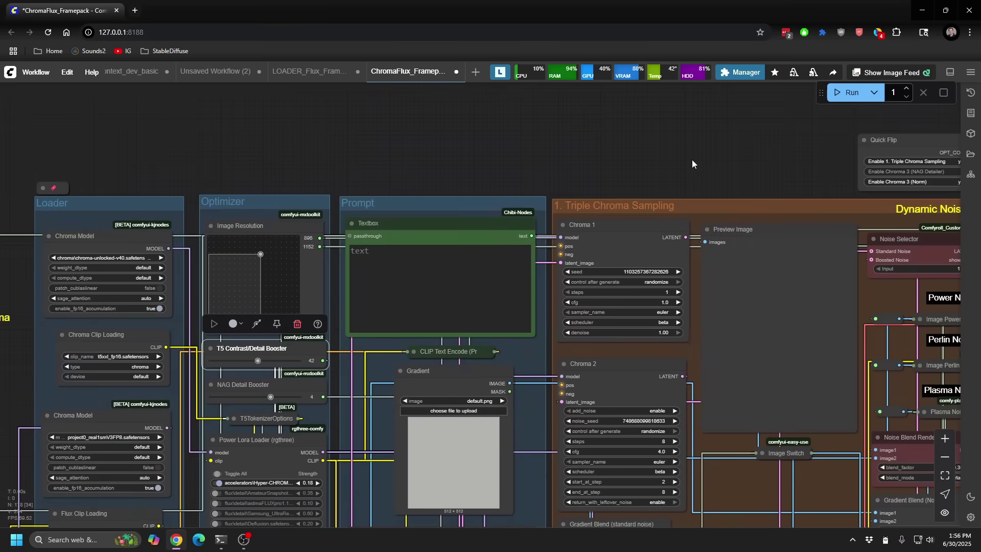
pyautogui.moveTo(732, 156); pyautogui.dragTo(502, 143)
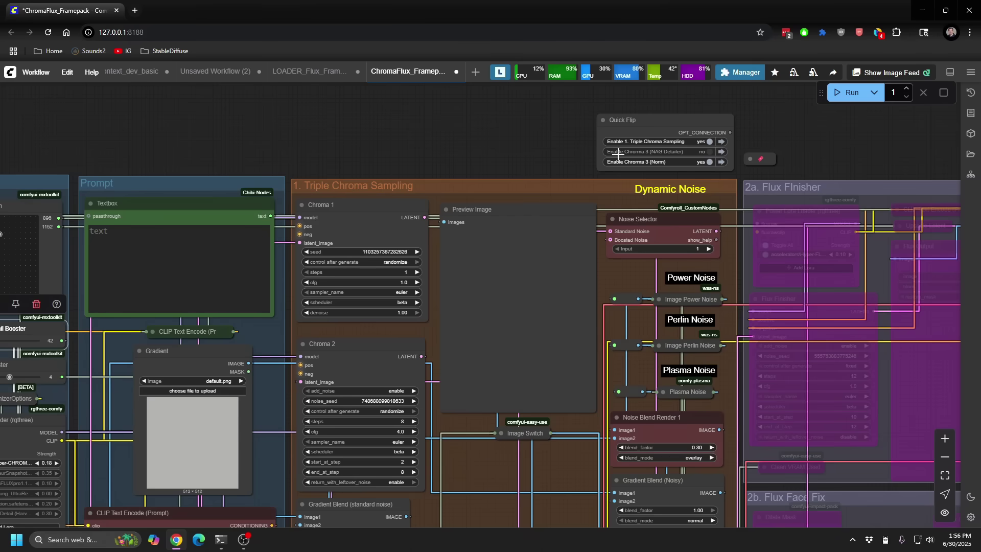
pyautogui.moveTo(537, 153); pyautogui.dragTo(462, 133)
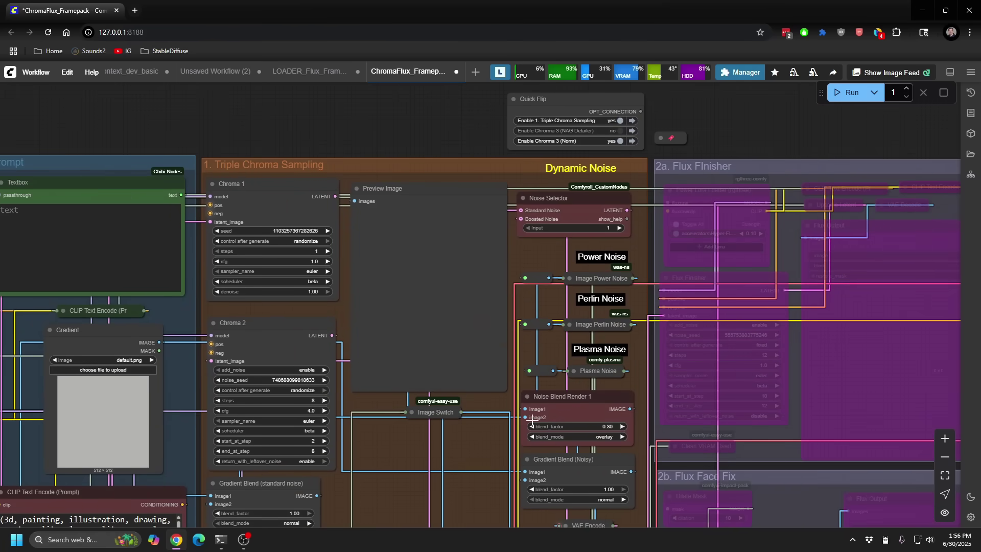
pyautogui.moveTo(489, 468); pyautogui.dragTo(442, 216)
pyautogui.scroll(-3, 442, 217)
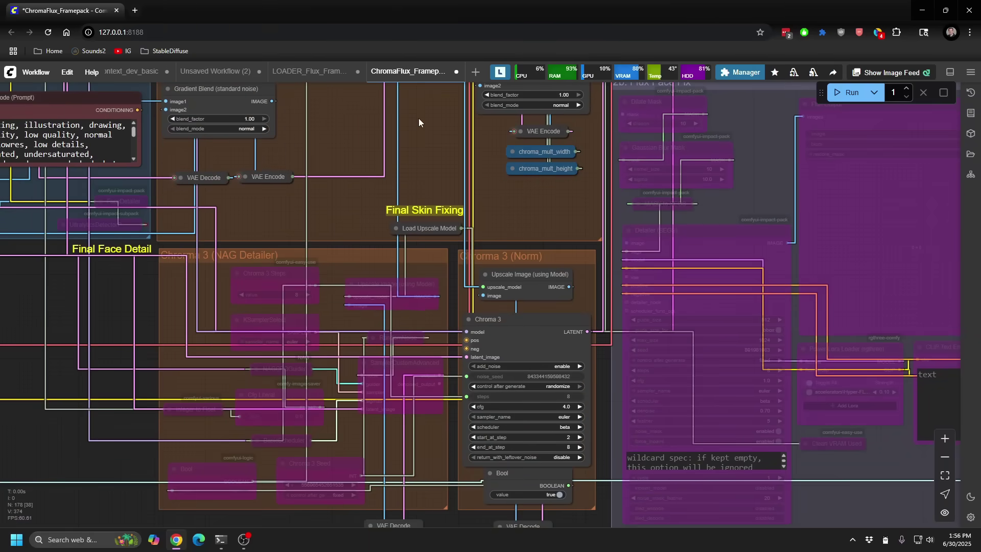
pyautogui.scroll(7, 418, 119)
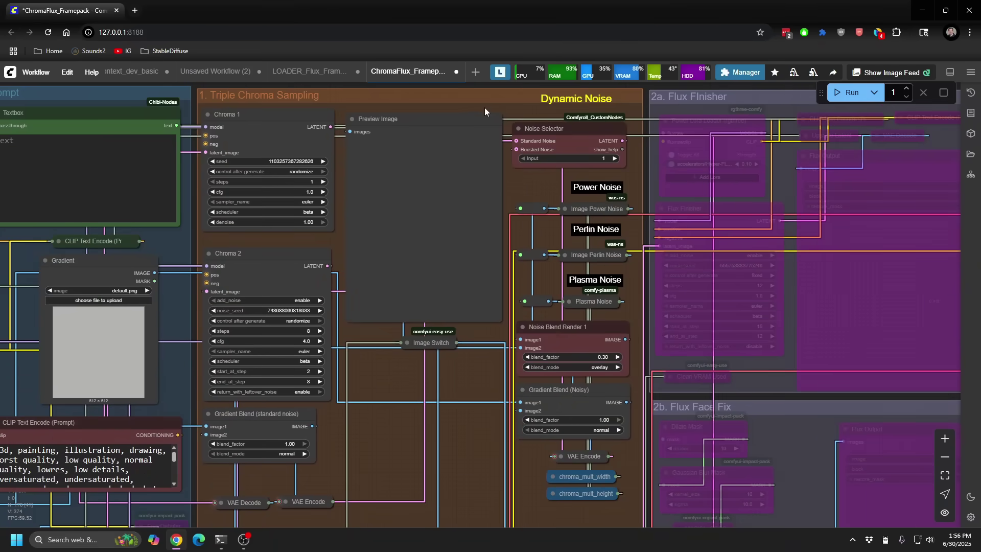
pyautogui.scroll(3, 484, 107)
pyautogui.click(584, 190)
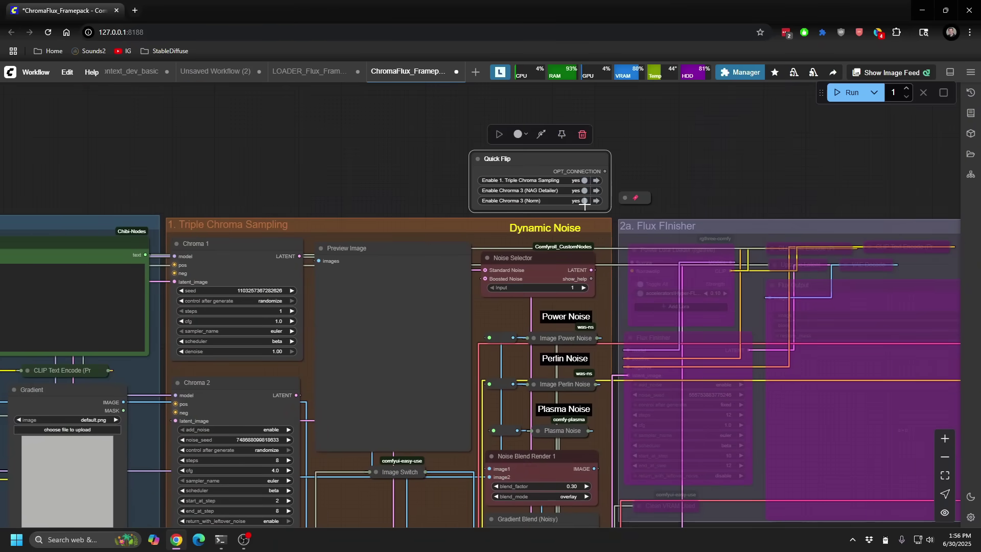
pyautogui.click(584, 201)
pyautogui.scroll(-10, 456, 505)
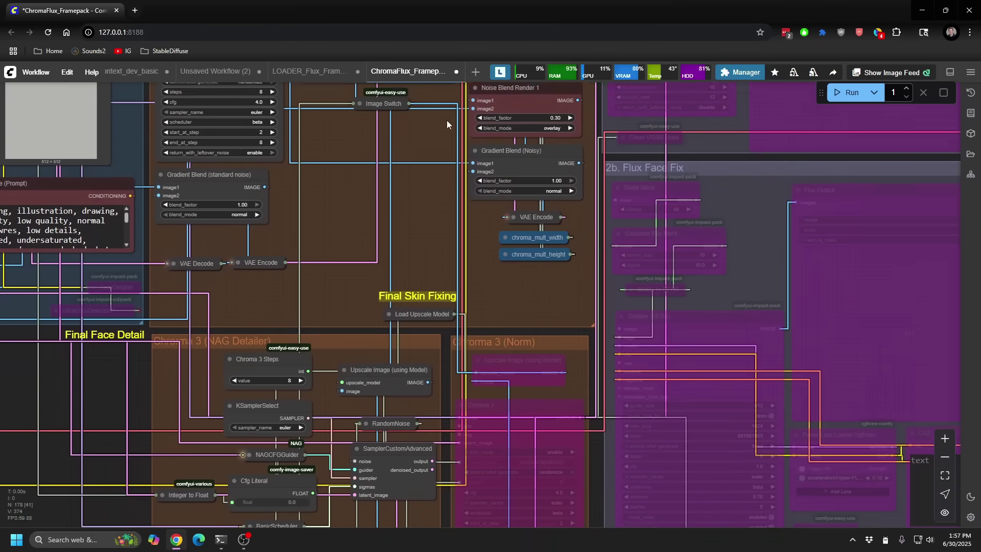
pyautogui.moveTo(456, 479); pyautogui.dragTo(529, 349)
pyautogui.scroll(6, 435, 320)
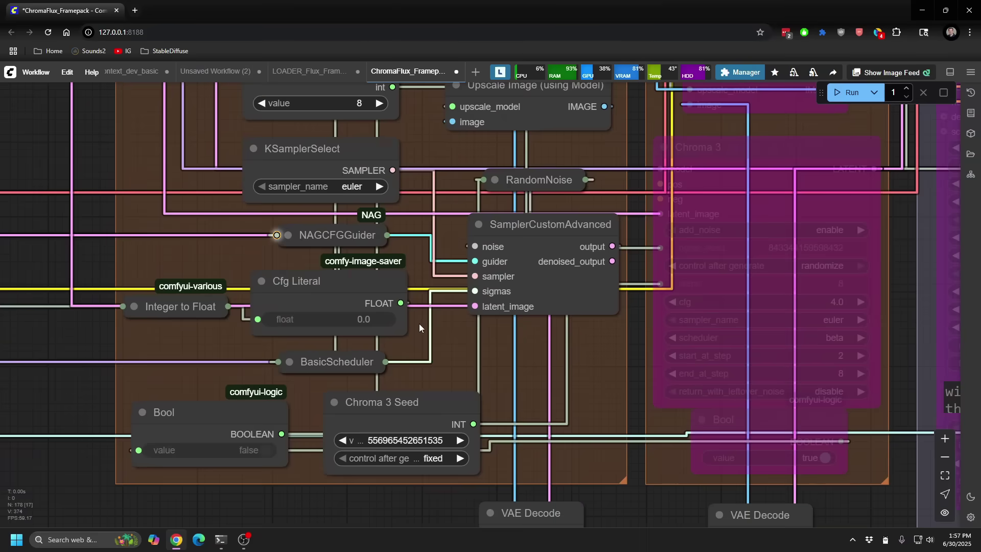
pyautogui.click(287, 234)
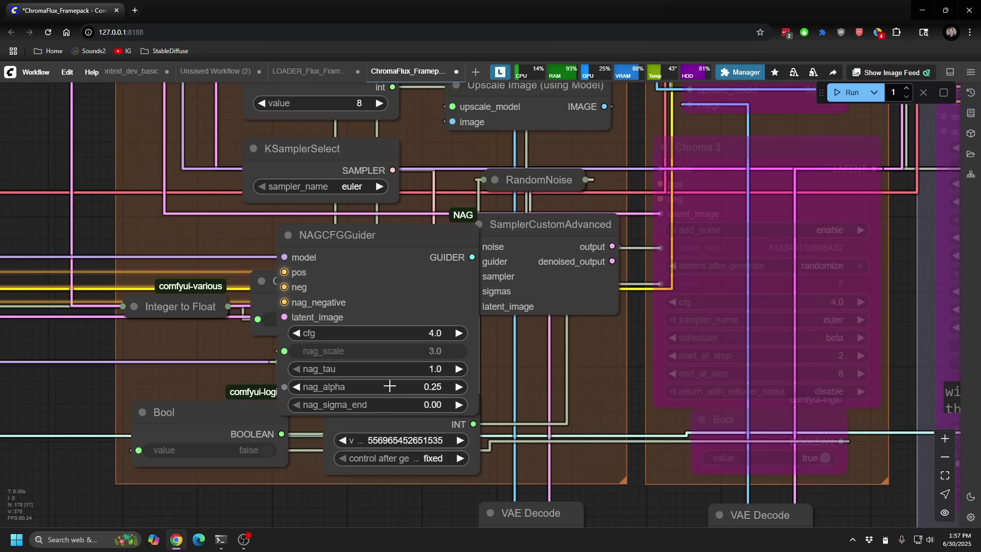
pyautogui.click(288, 235)
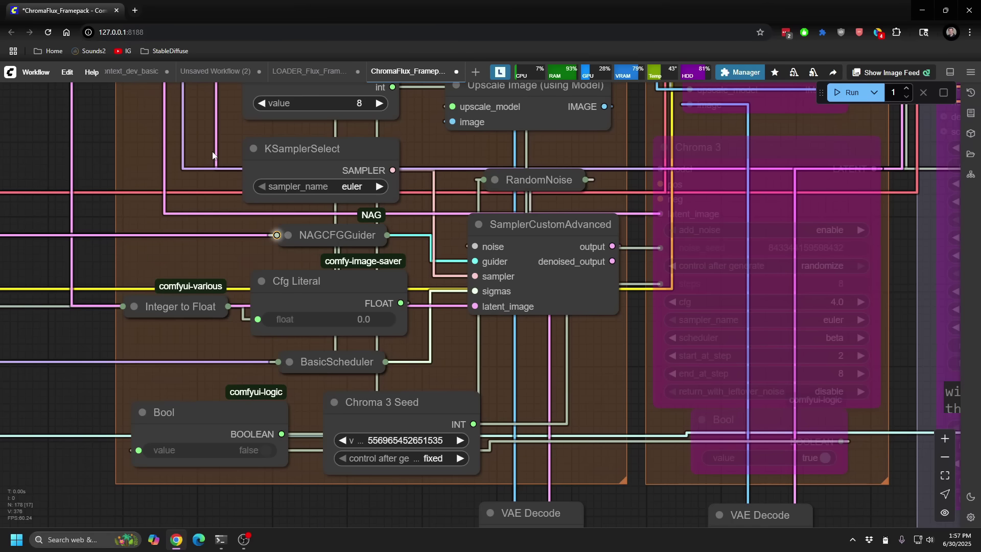
pyautogui.moveTo(213, 154); pyautogui.dragTo(257, 199)
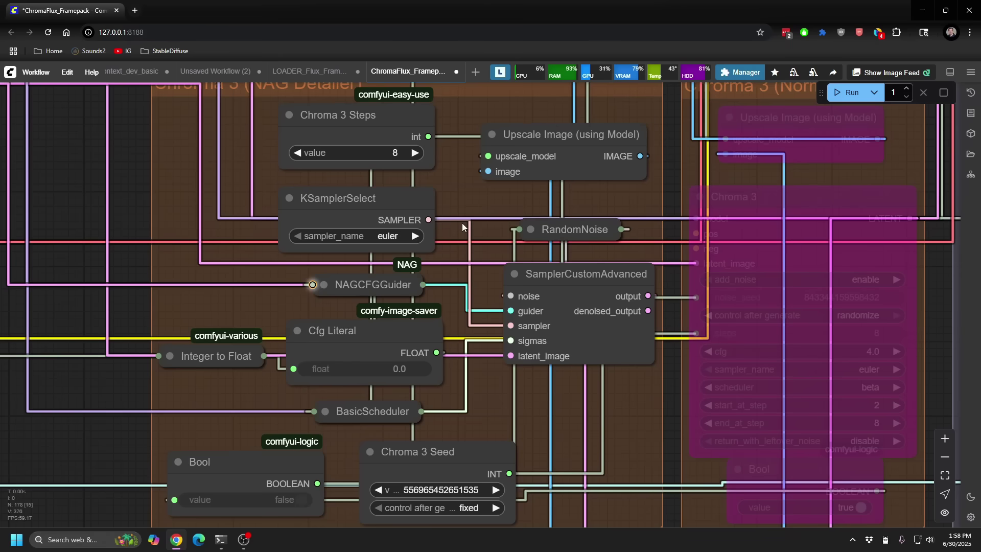
pyautogui.scroll(-10, 462, 224)
pyautogui.moveTo(291, 224); pyautogui.dragTo(432, 334)
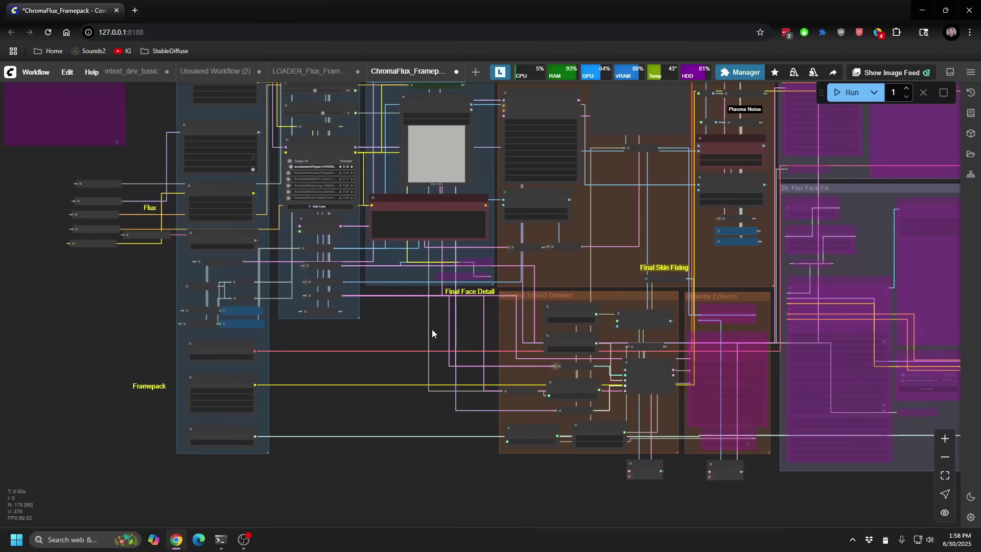
pyautogui.scroll(10, 322, 148)
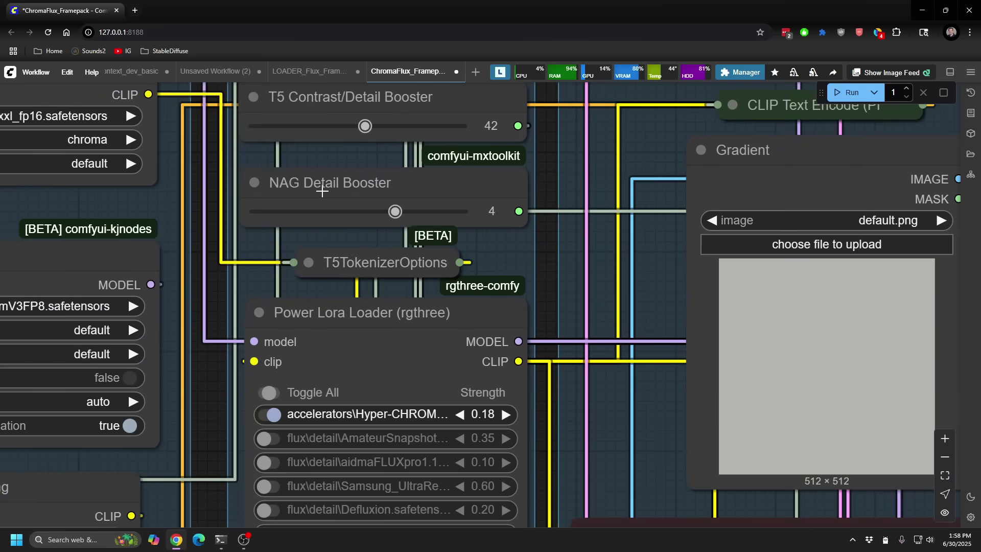
pyautogui.moveTo(251, 212); pyautogui.dragTo(497, 212)
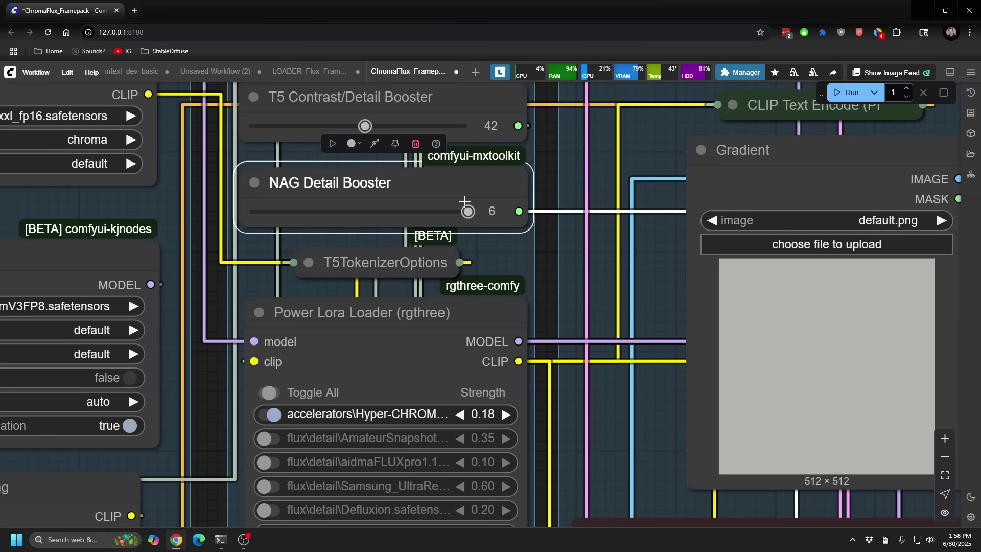
pyautogui.moveTo(358, 211); pyautogui.dragTo(414, 213)
pyautogui.moveTo(610, 430); pyautogui.dragTo(597, 328)
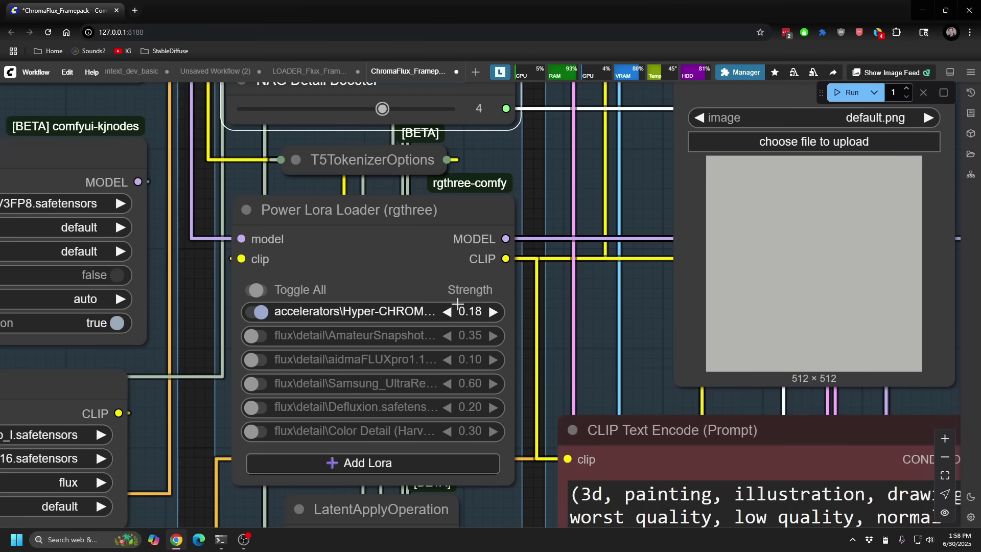
pyautogui.press('.')
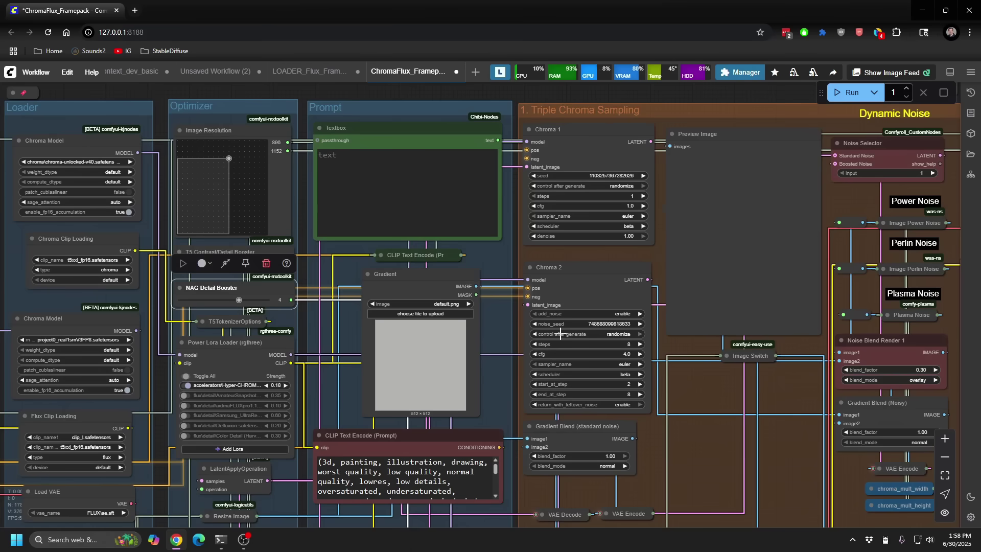
pyautogui.moveTo(673, 388); pyautogui.dragTo(511, 382)
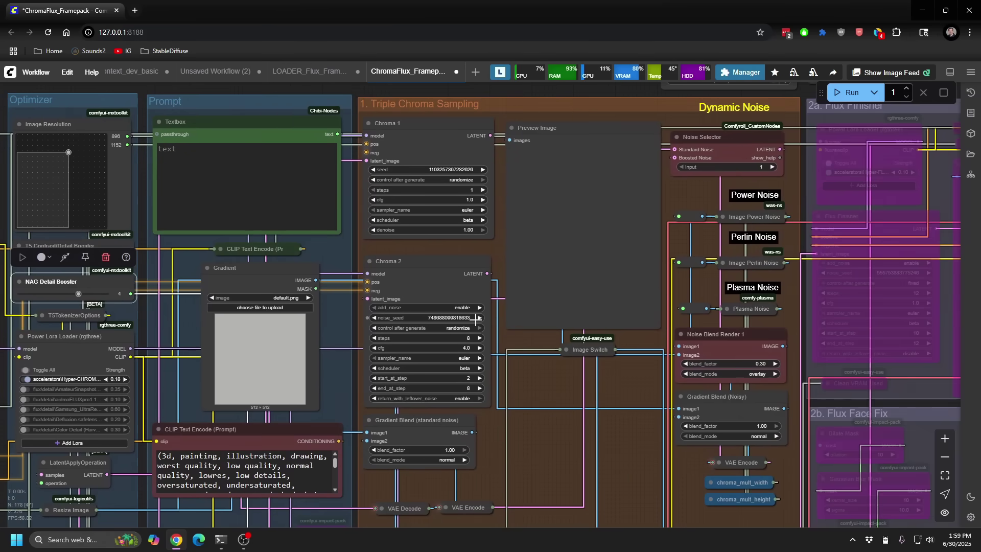
pyautogui.scroll(3, 475, 318)
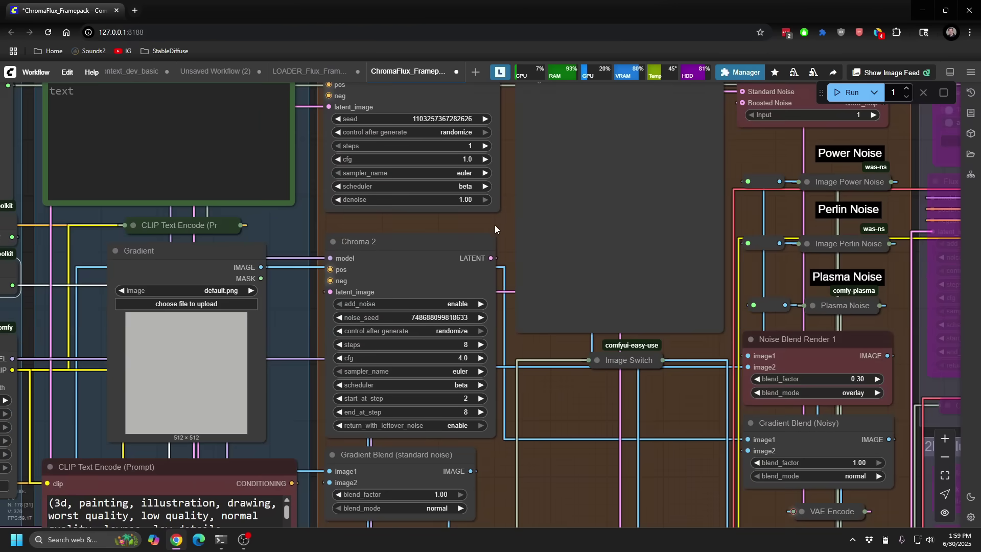
pyautogui.moveTo(495, 225); pyautogui.dragTo(478, 271)
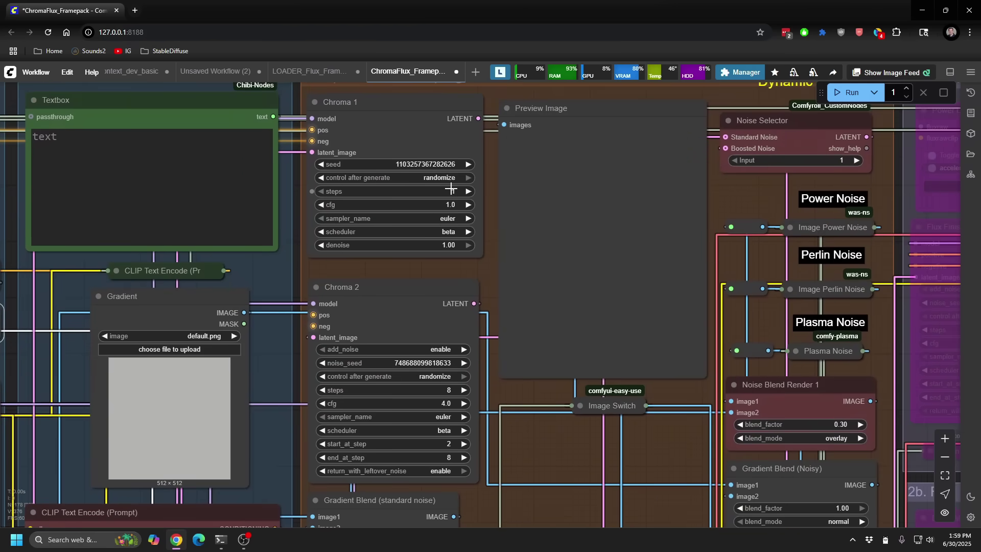
pyautogui.scroll(-5, 403, 276)
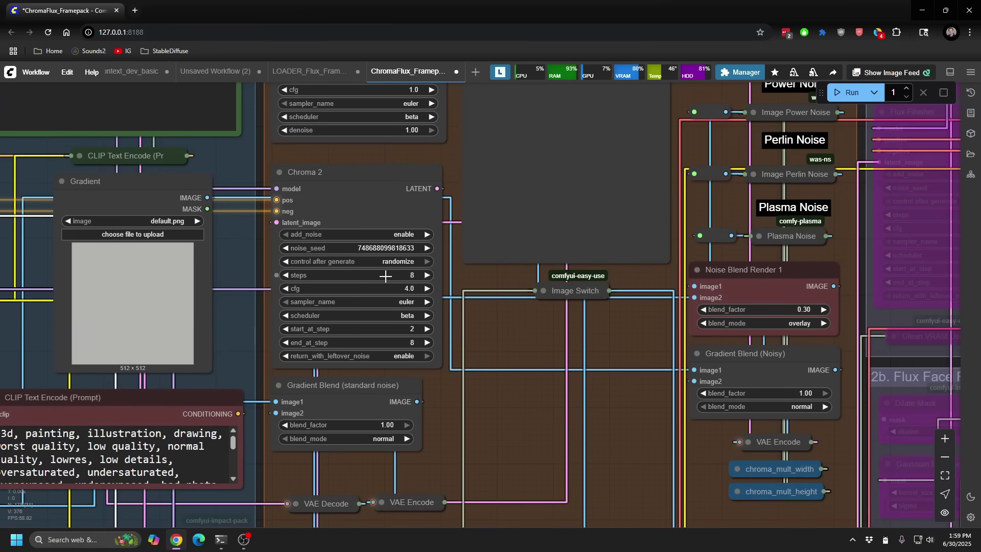
pyautogui.scroll(-10, 508, 166)
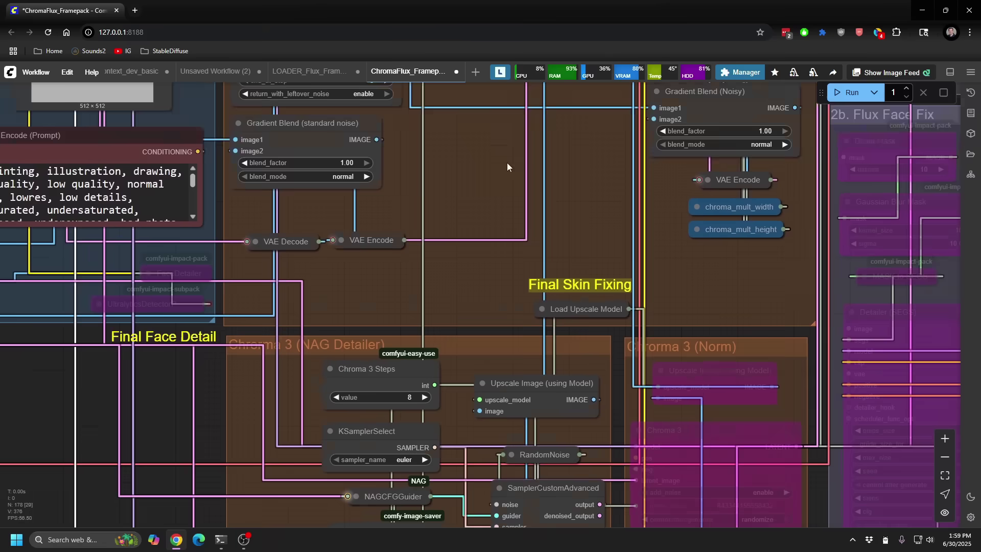
pyautogui.scroll(-2, 507, 166)
pyautogui.scroll(-5, 481, 443)
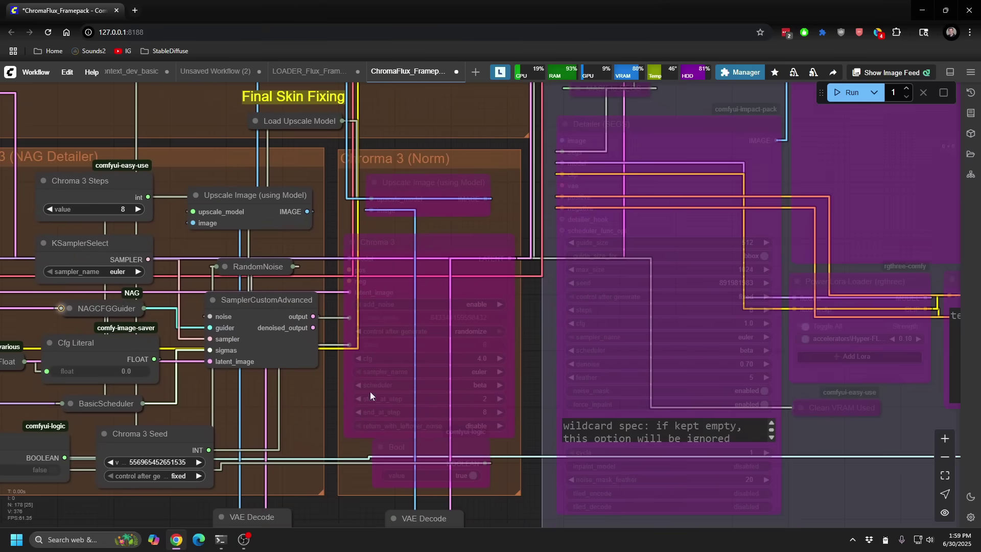
pyautogui.scroll(7, 475, 396)
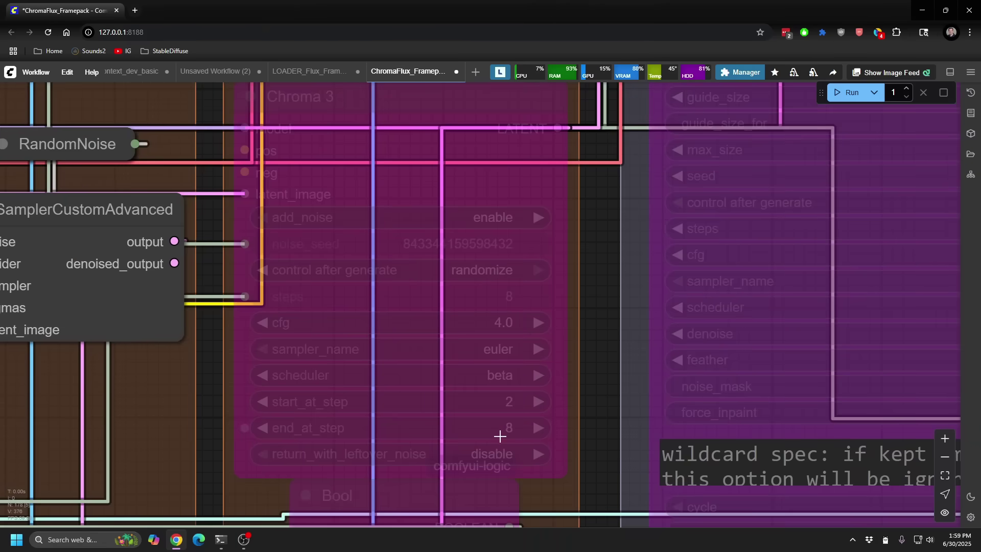